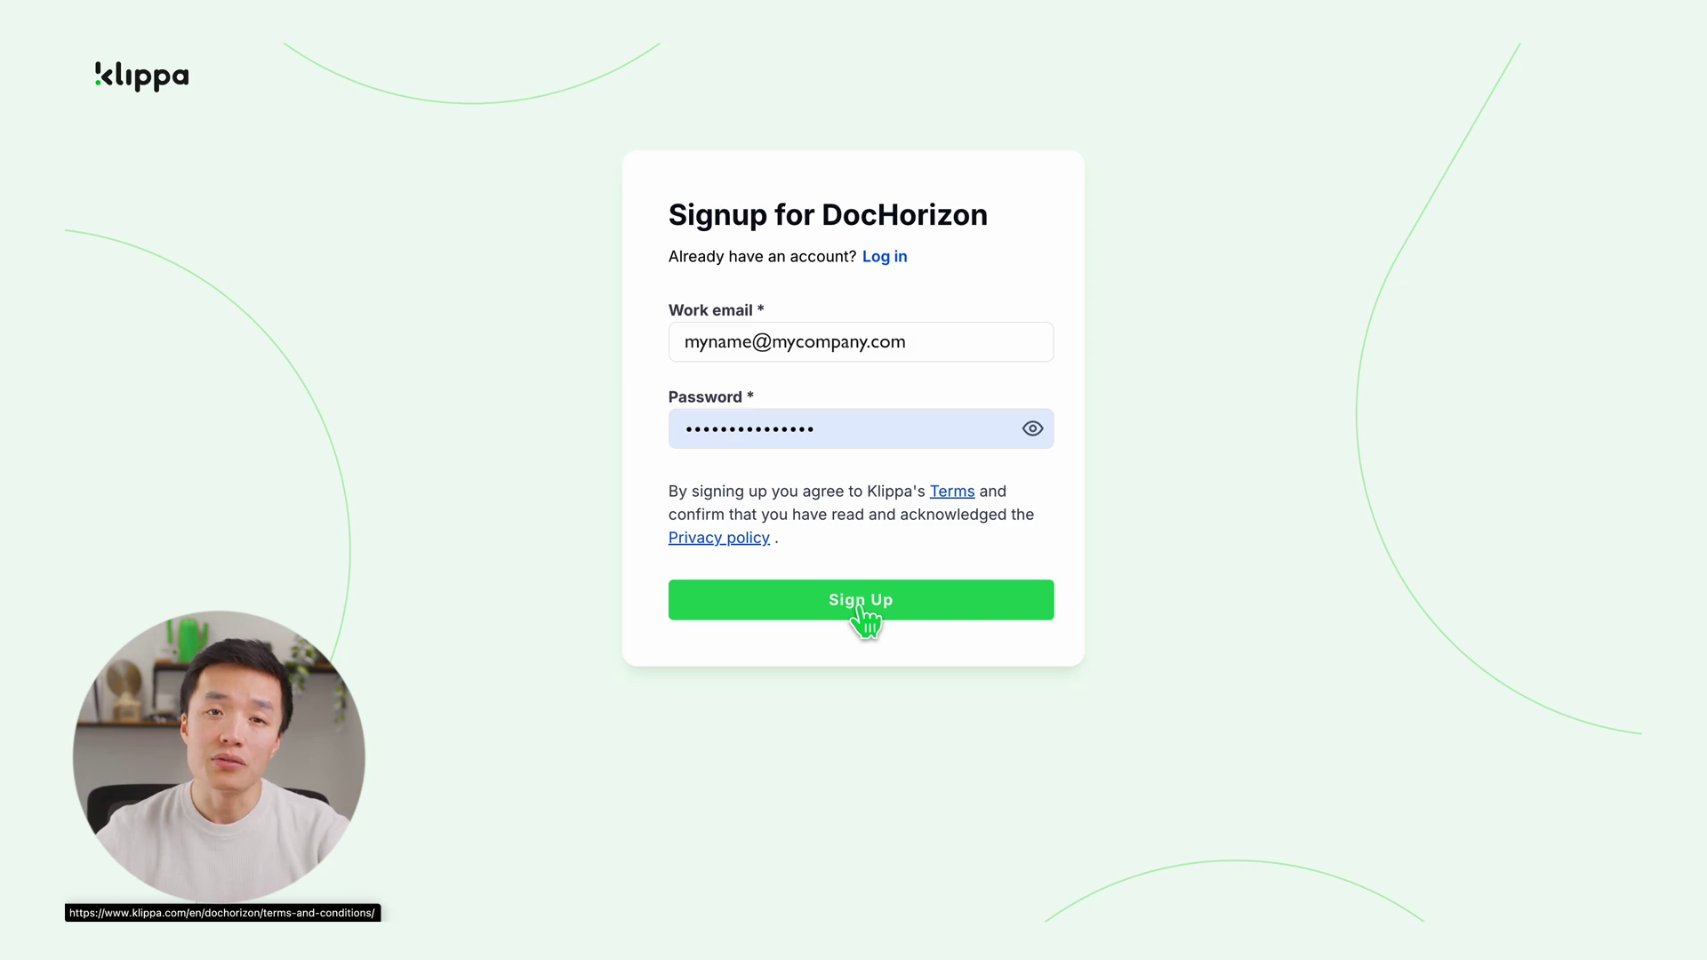
- Complete sign-up with a full name, company details at 0 - 10K documents per year, and a first project
left_click(860, 611)
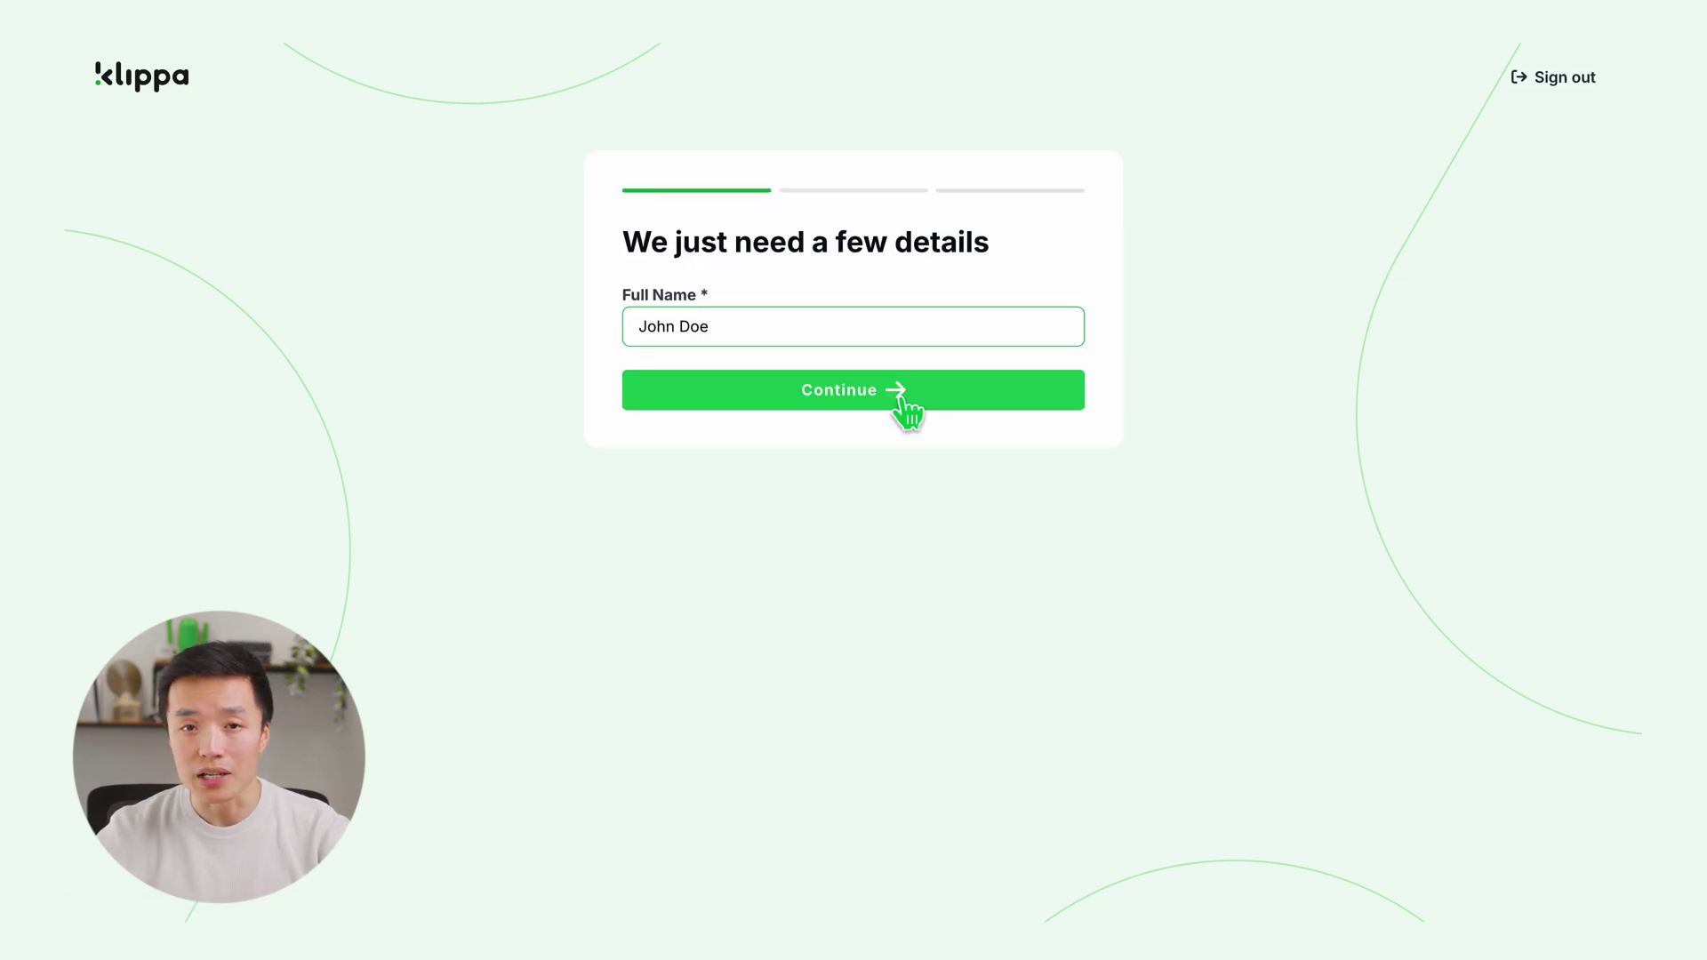
left_click(902, 400)
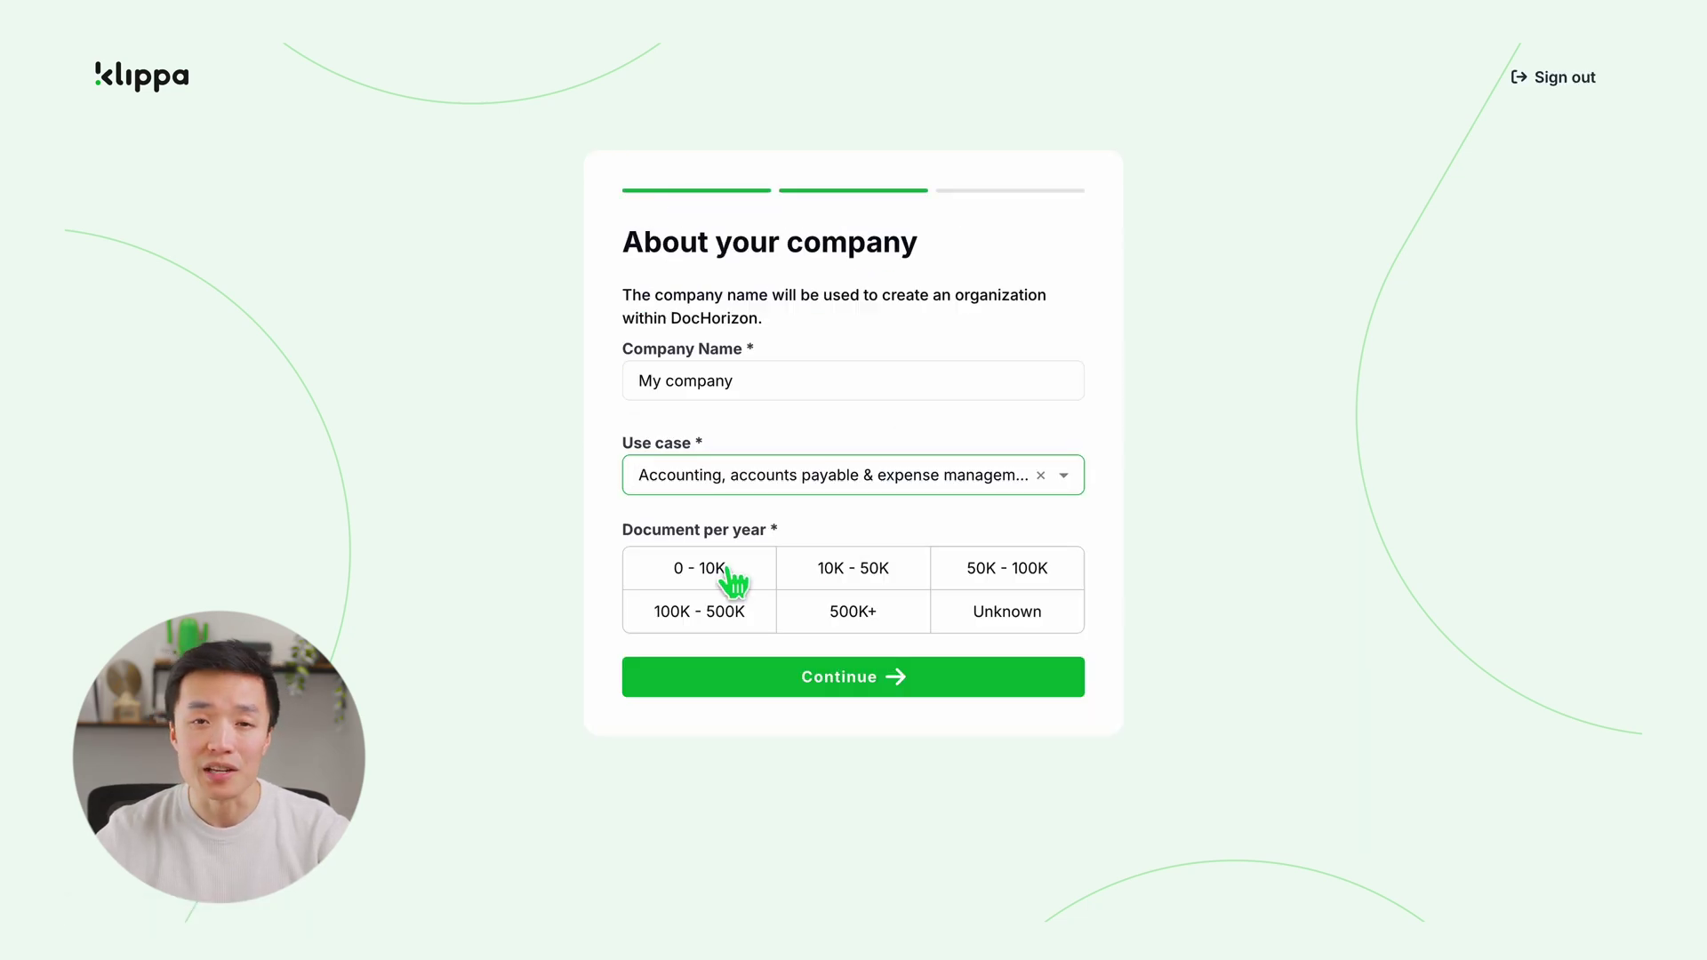
left_click(841, 620)
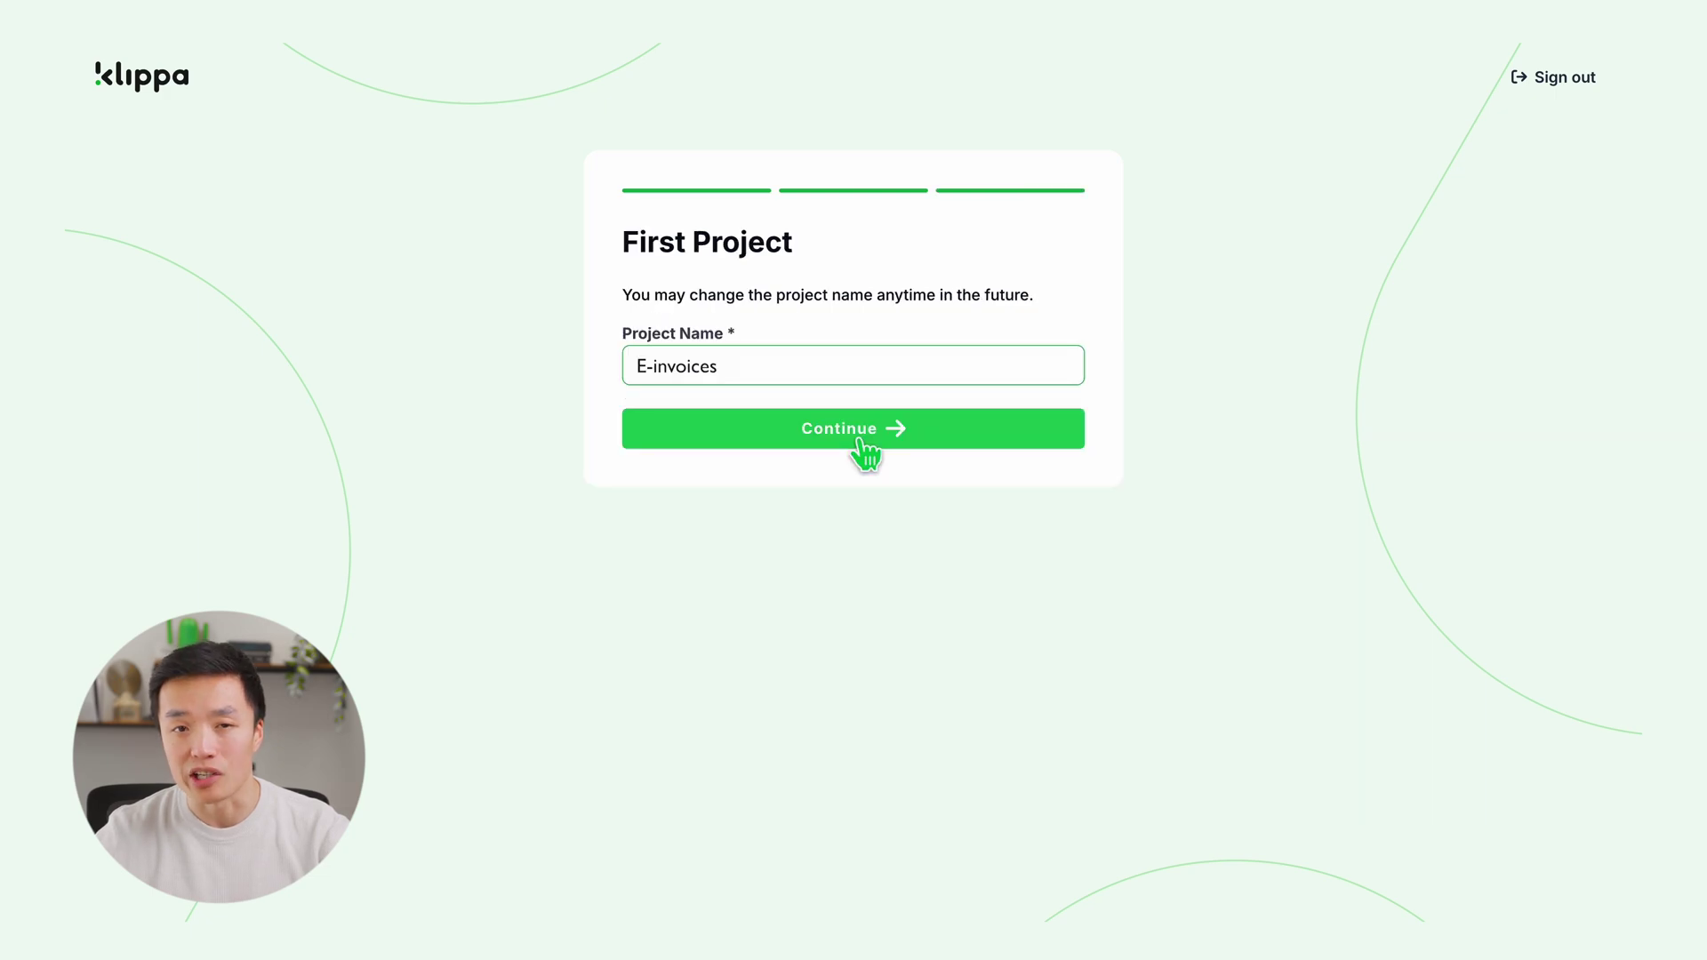
left_click(861, 439)
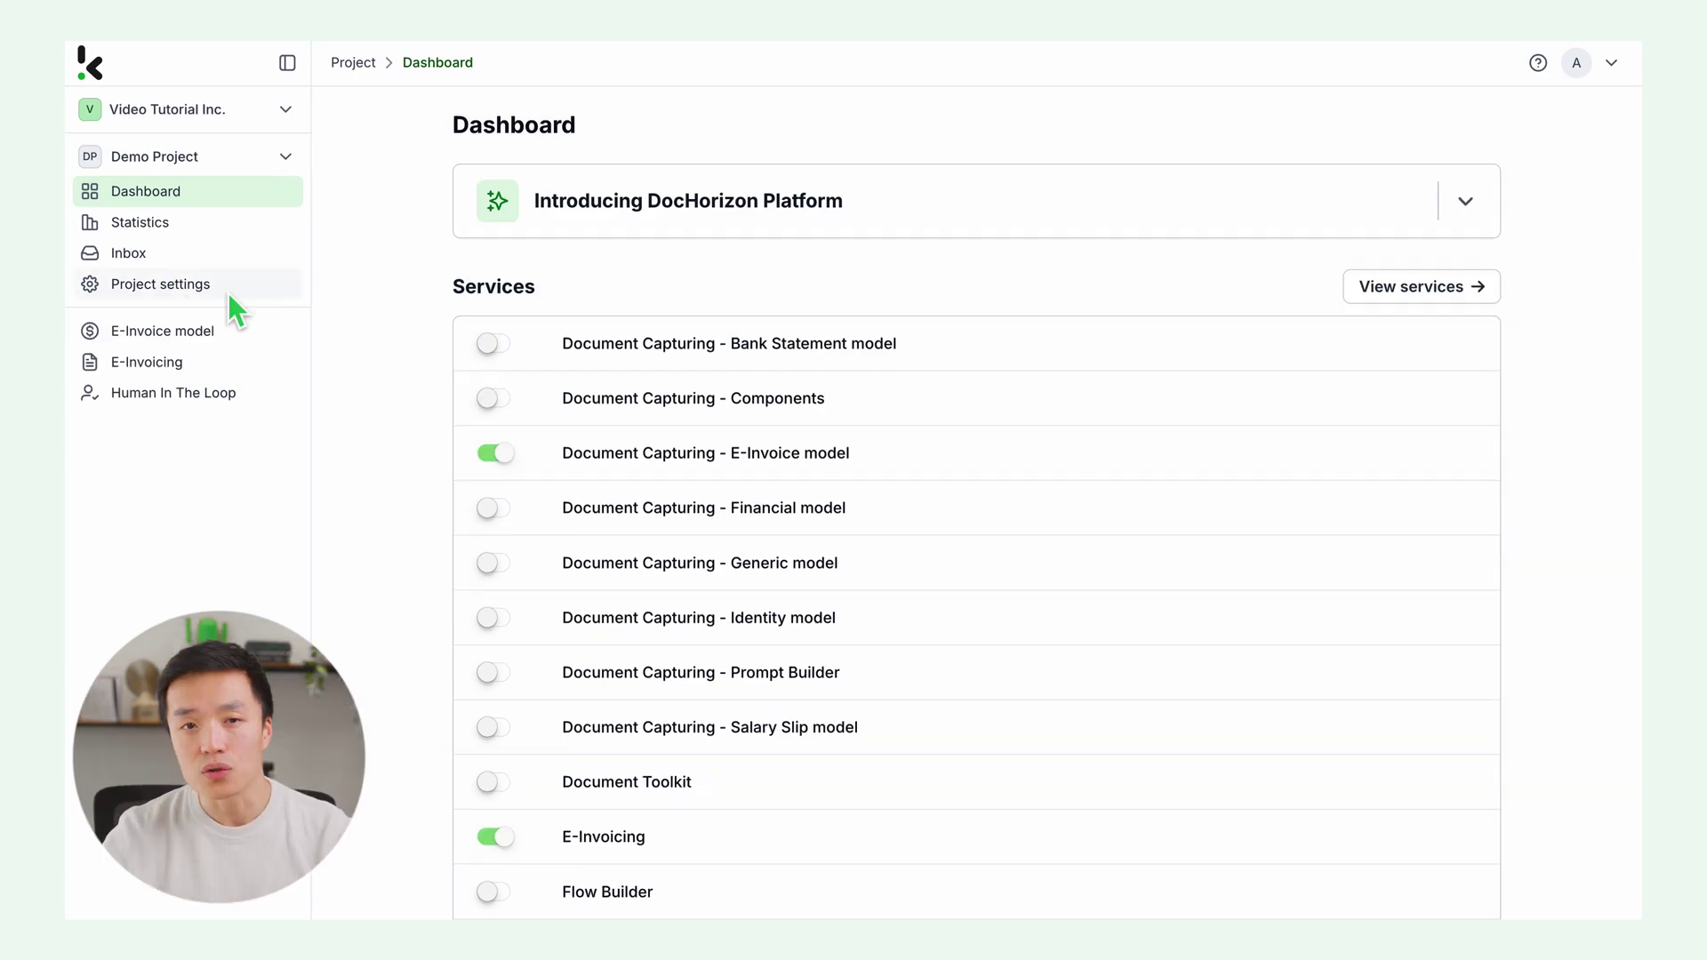
- Enable the Financial, Human In The Loop and Flow Builder services in the project settings
left_click(228, 294)
left_click(386, 168)
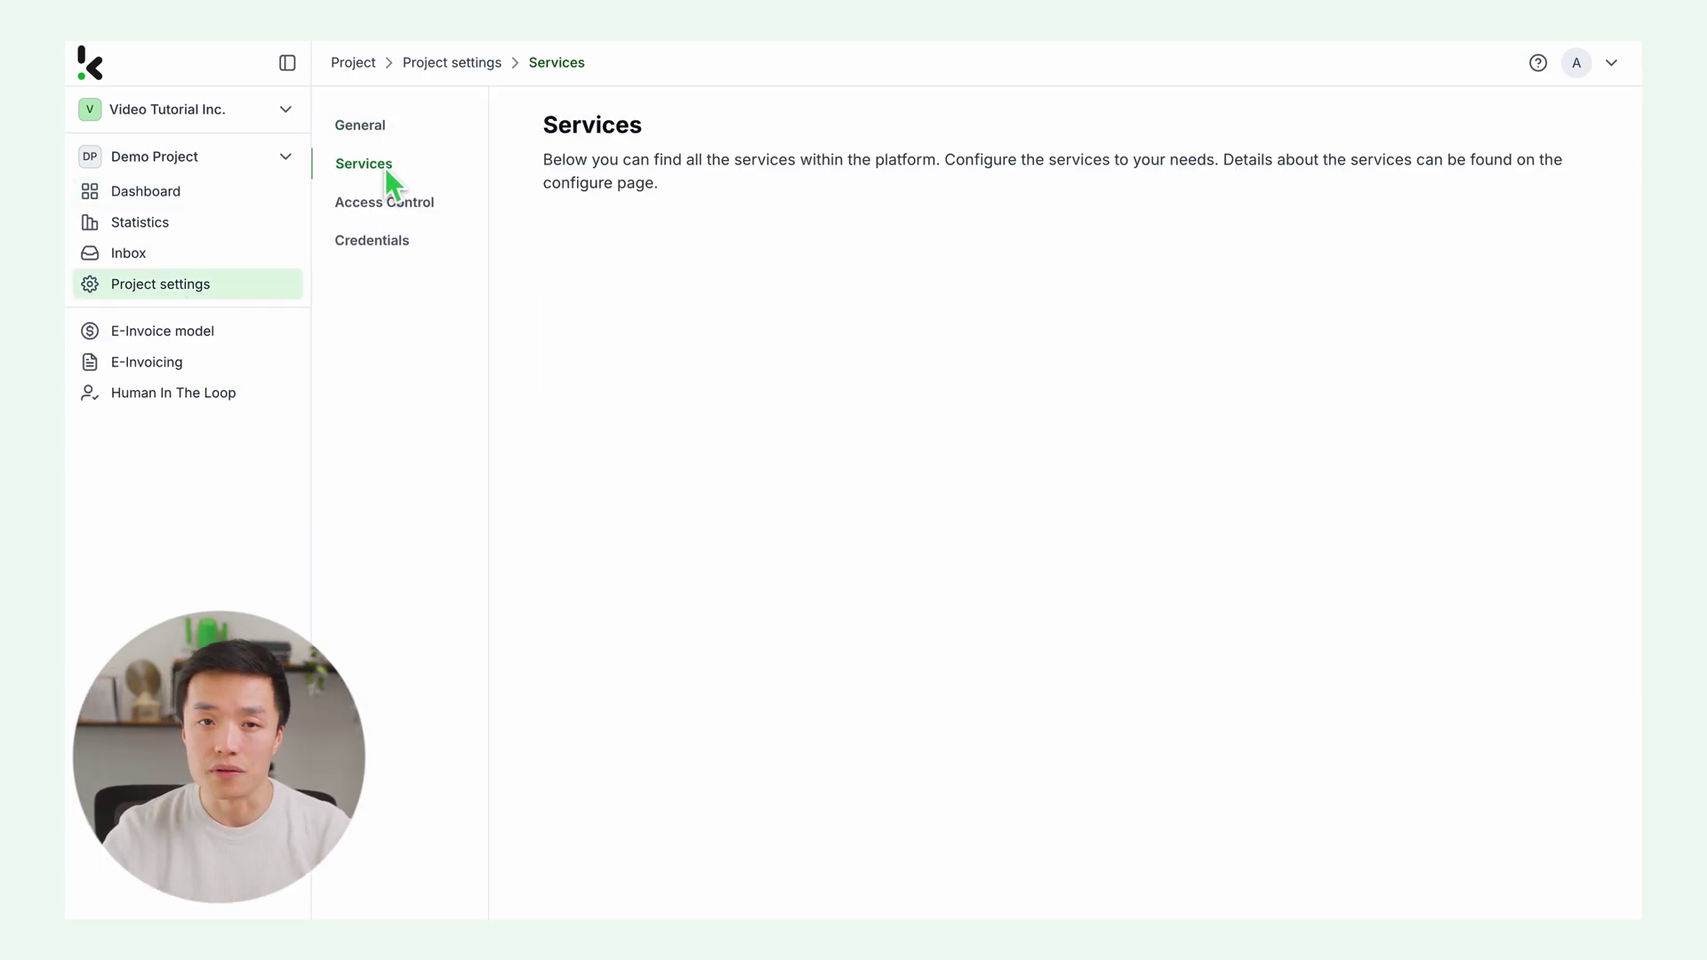
scroll(682, 242, "down", 5)
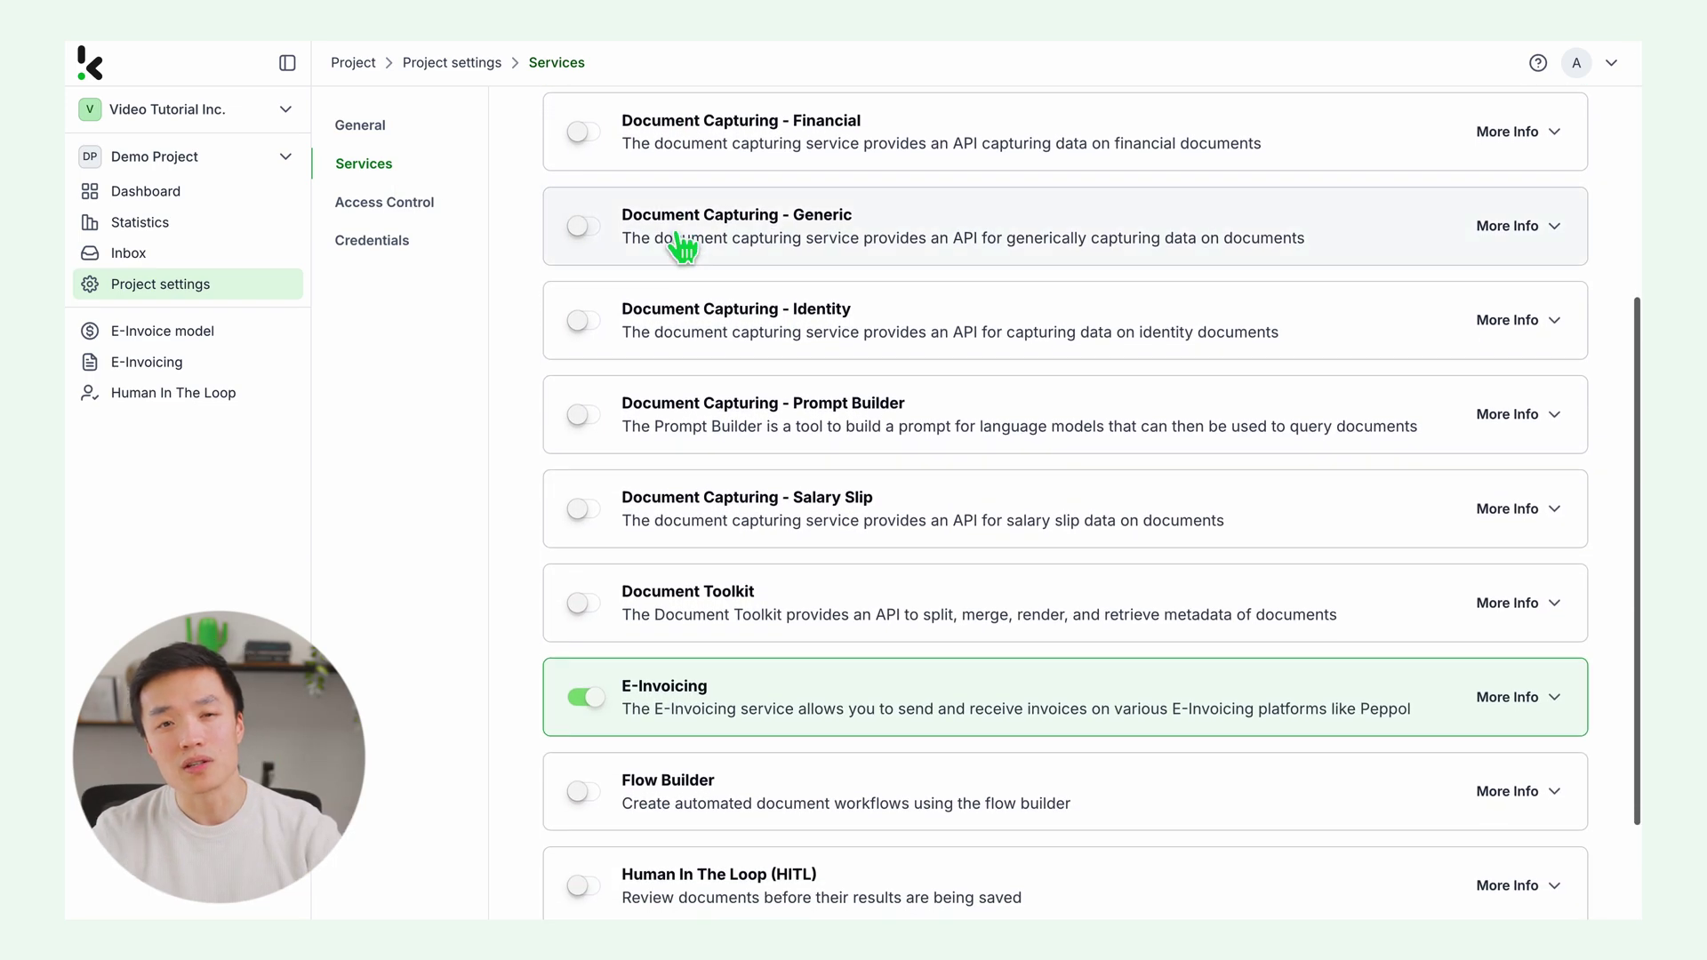
left_click(599, 137)
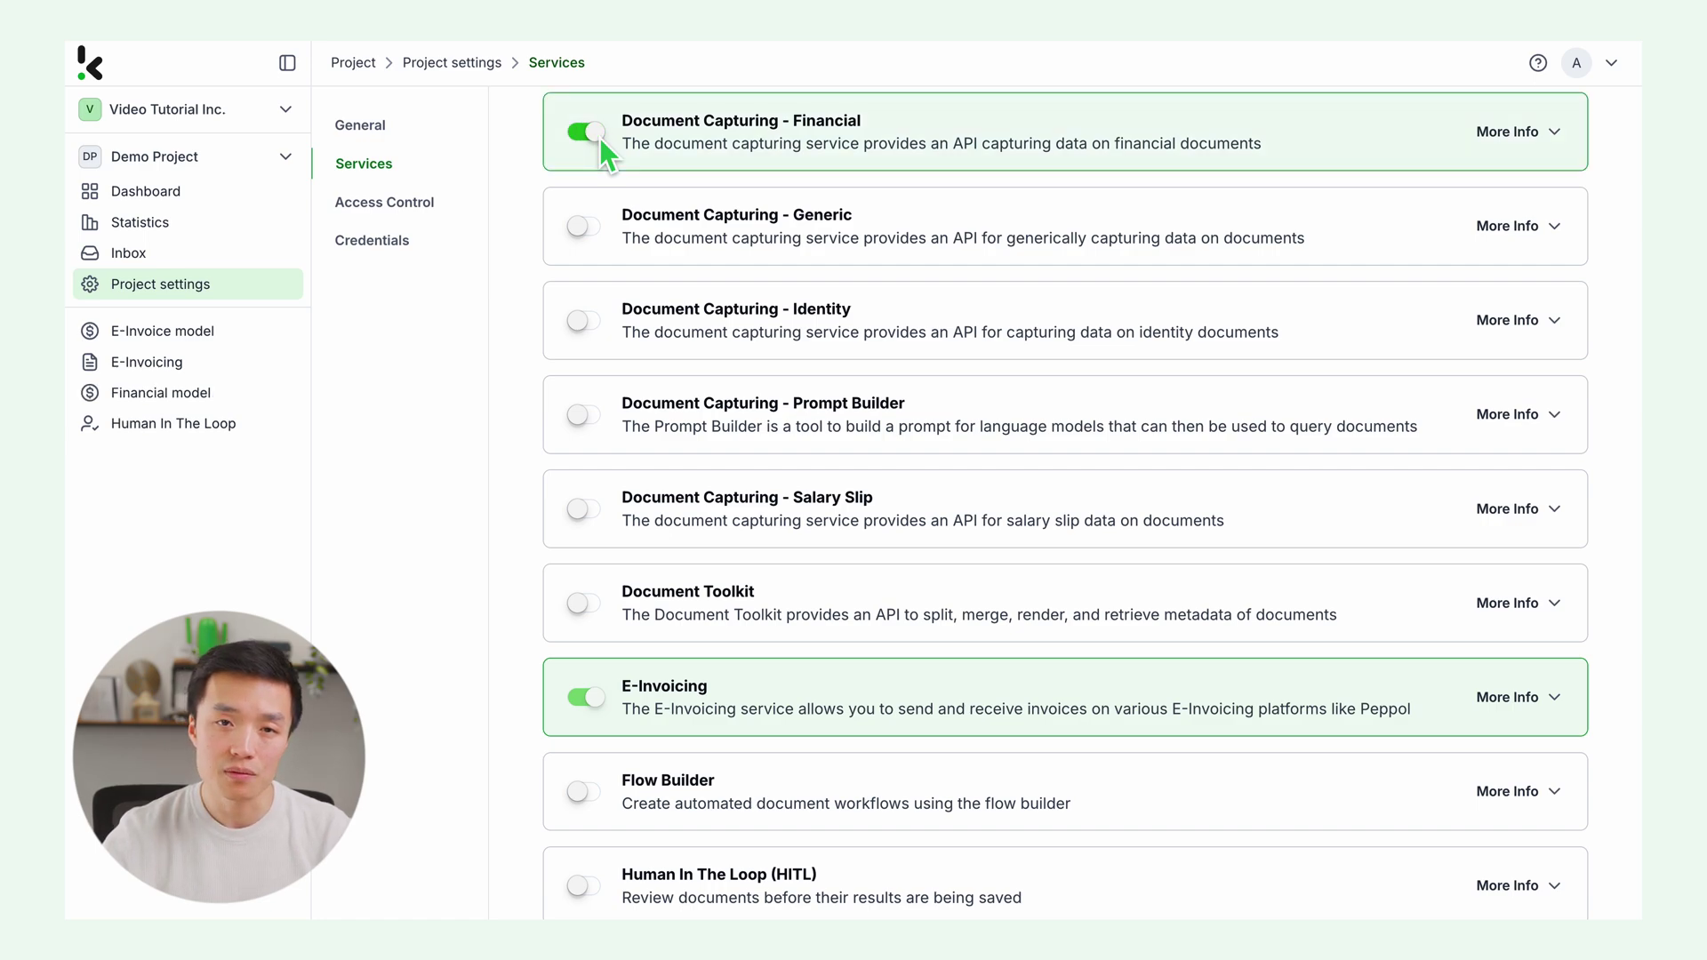
scroll(599, 137, "down", 2)
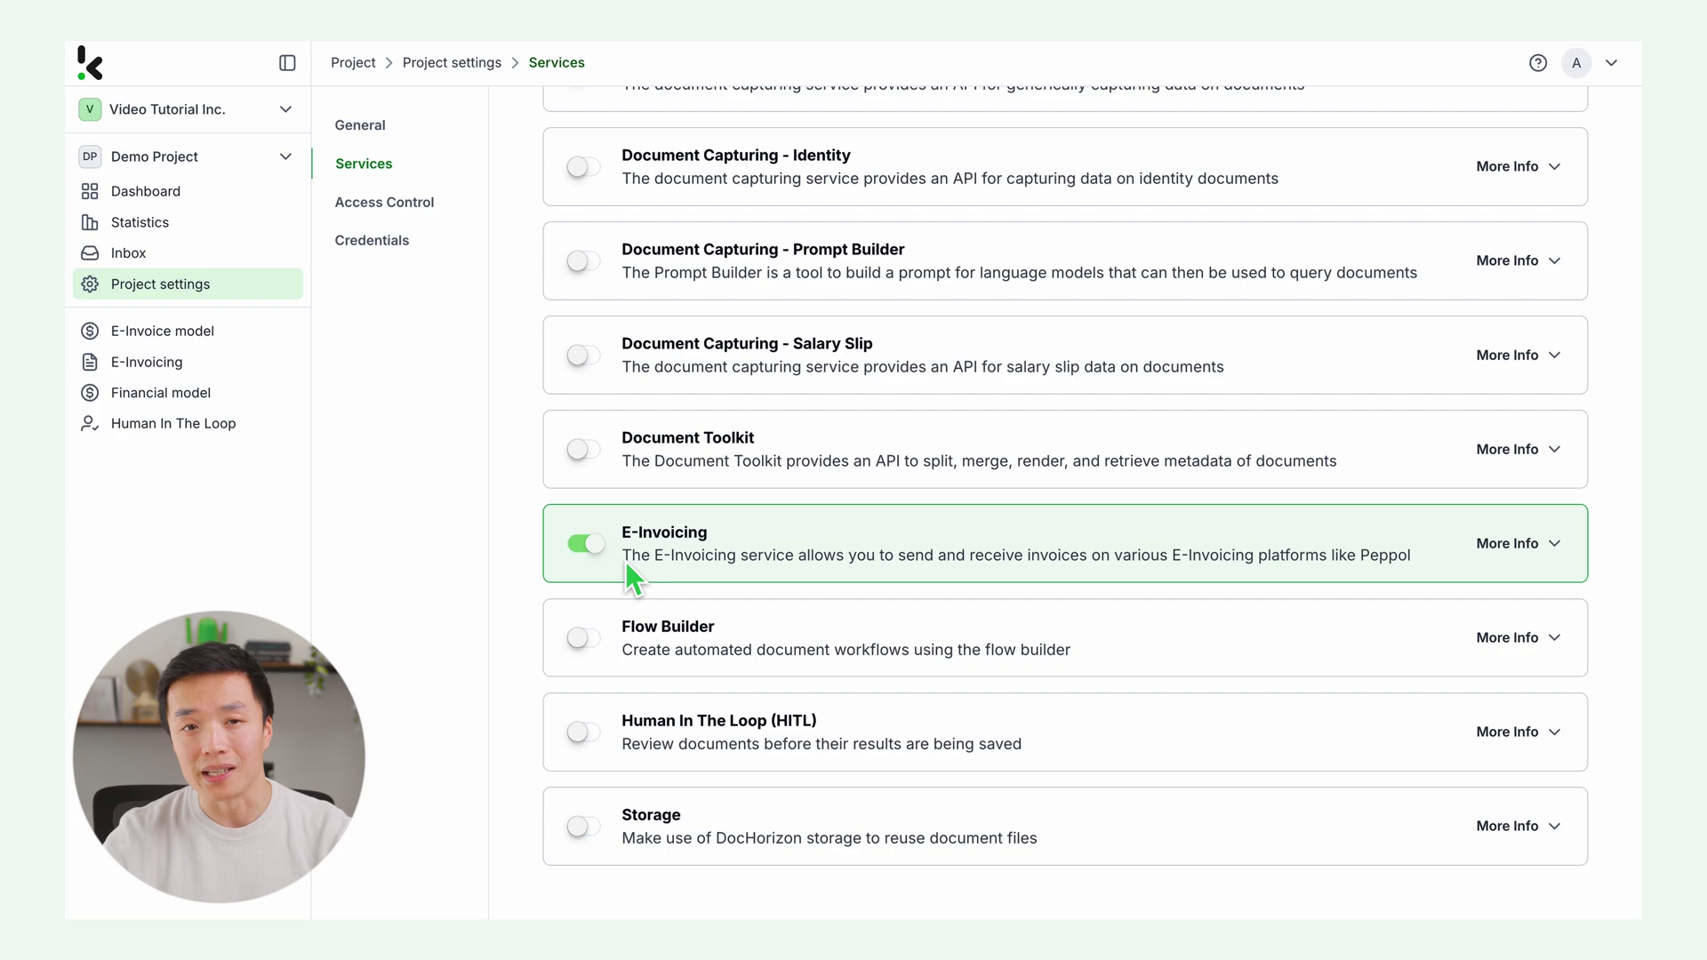
left_click(591, 733)
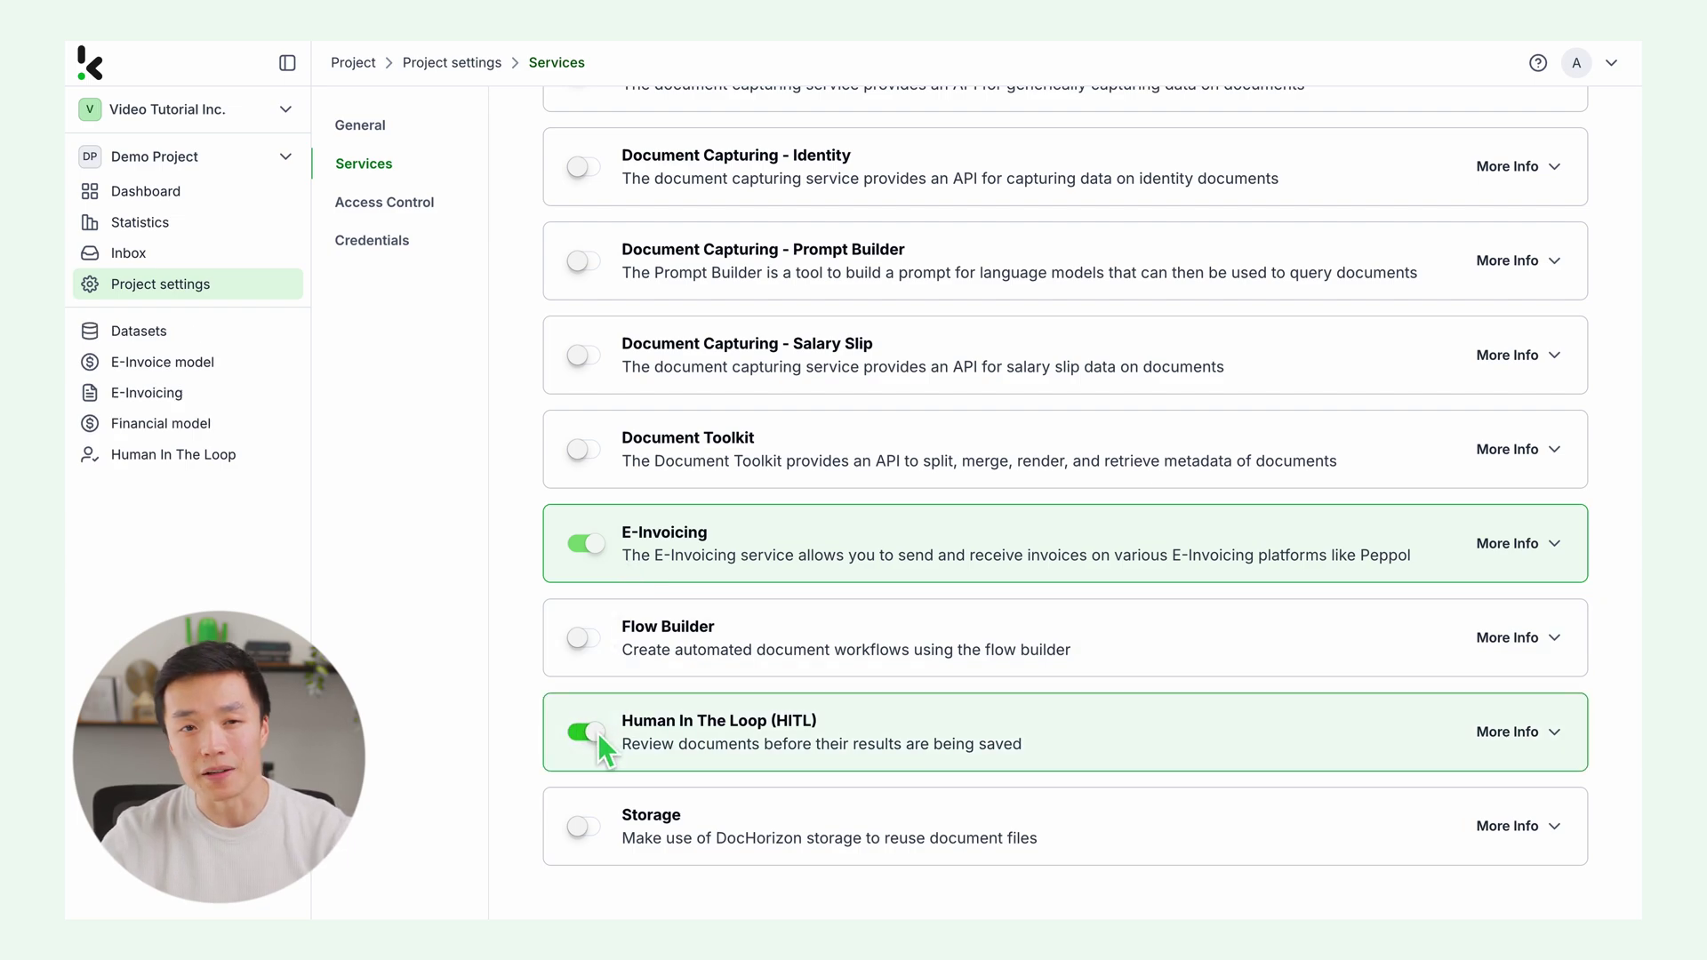
left_click(601, 654)
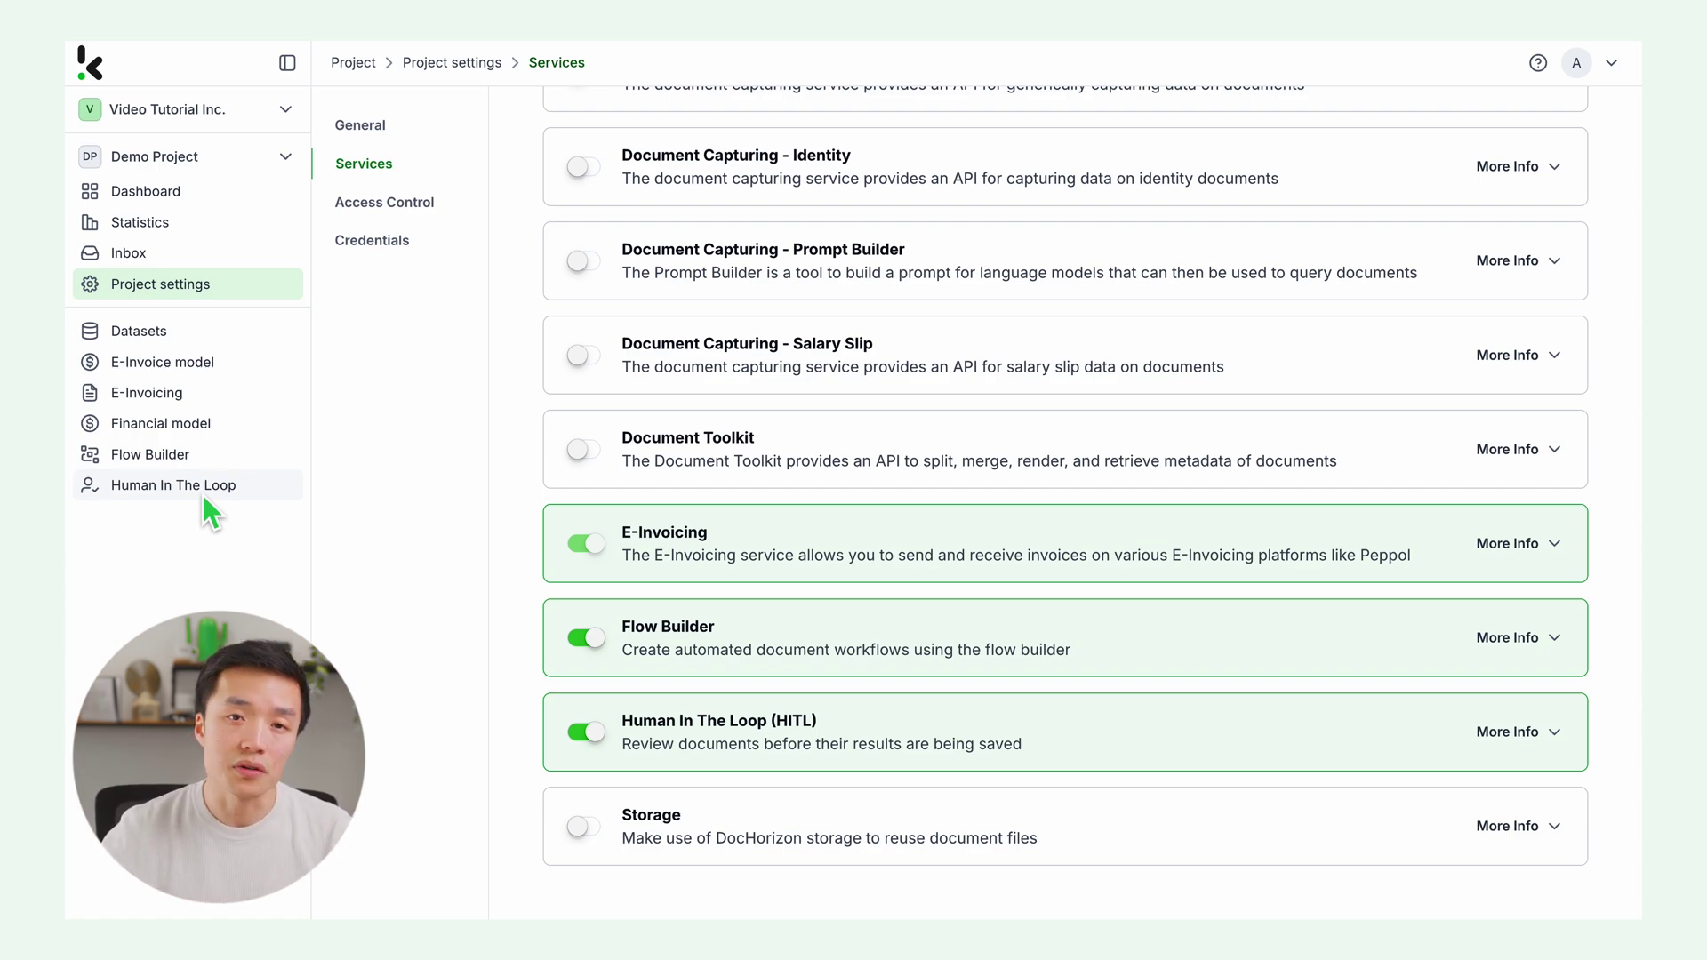
- Start a new configuration under Human In The Loop configurations
left_click(202, 495)
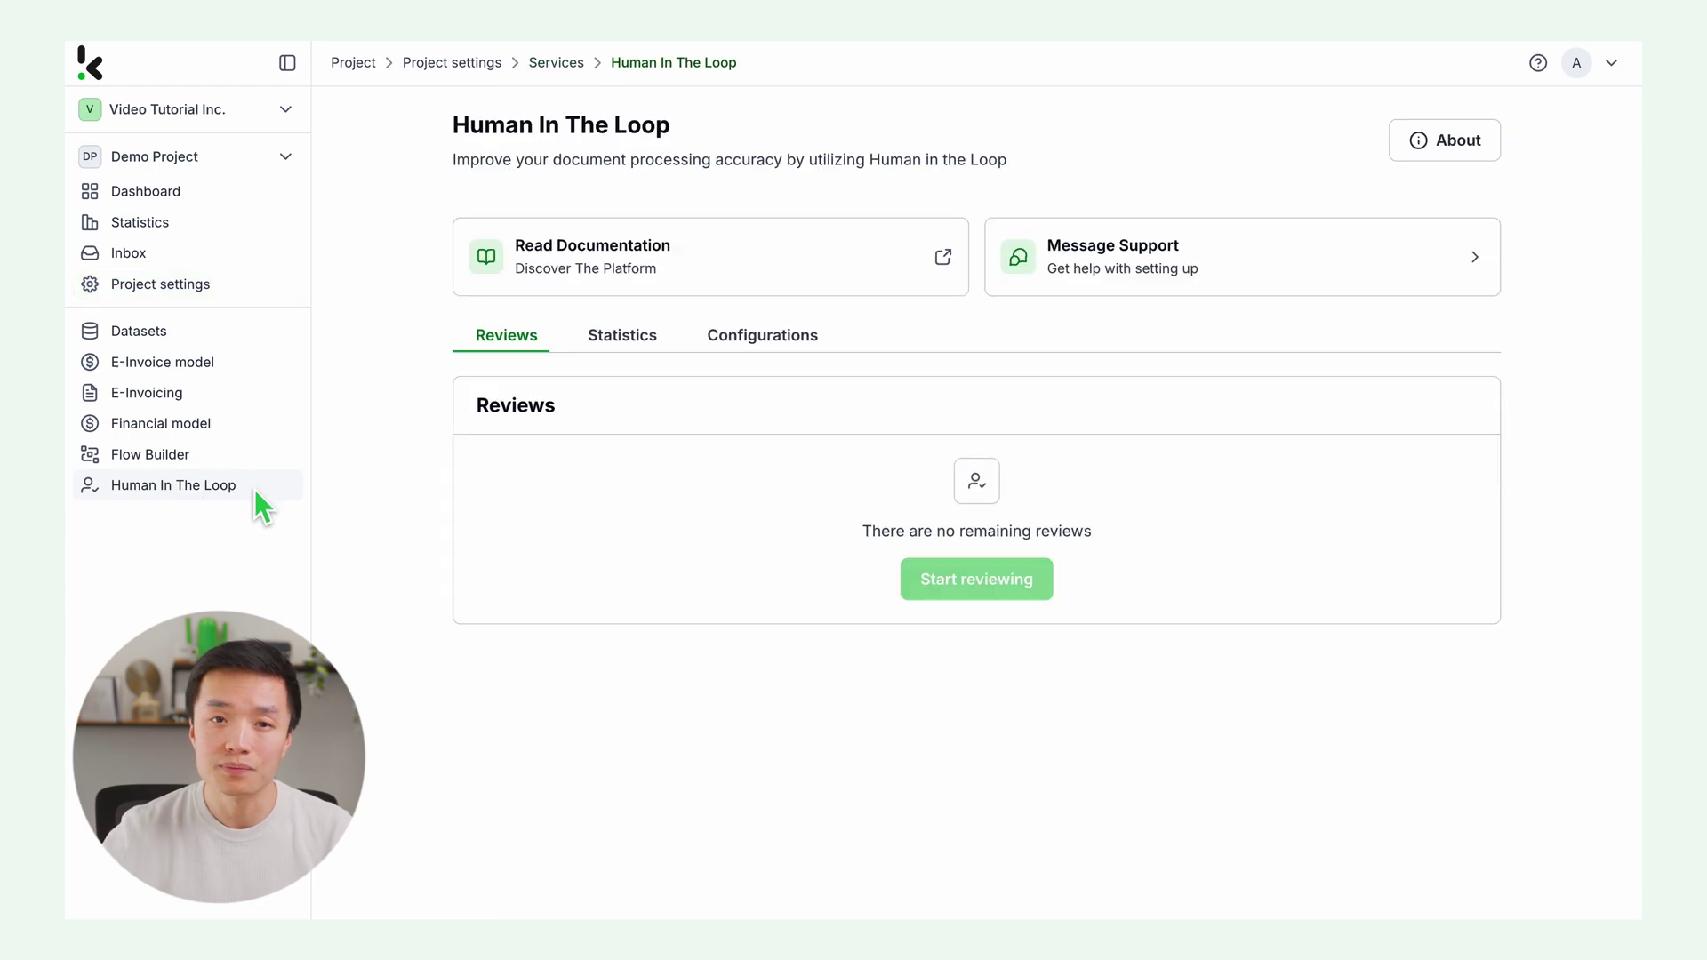
left_click(752, 339)
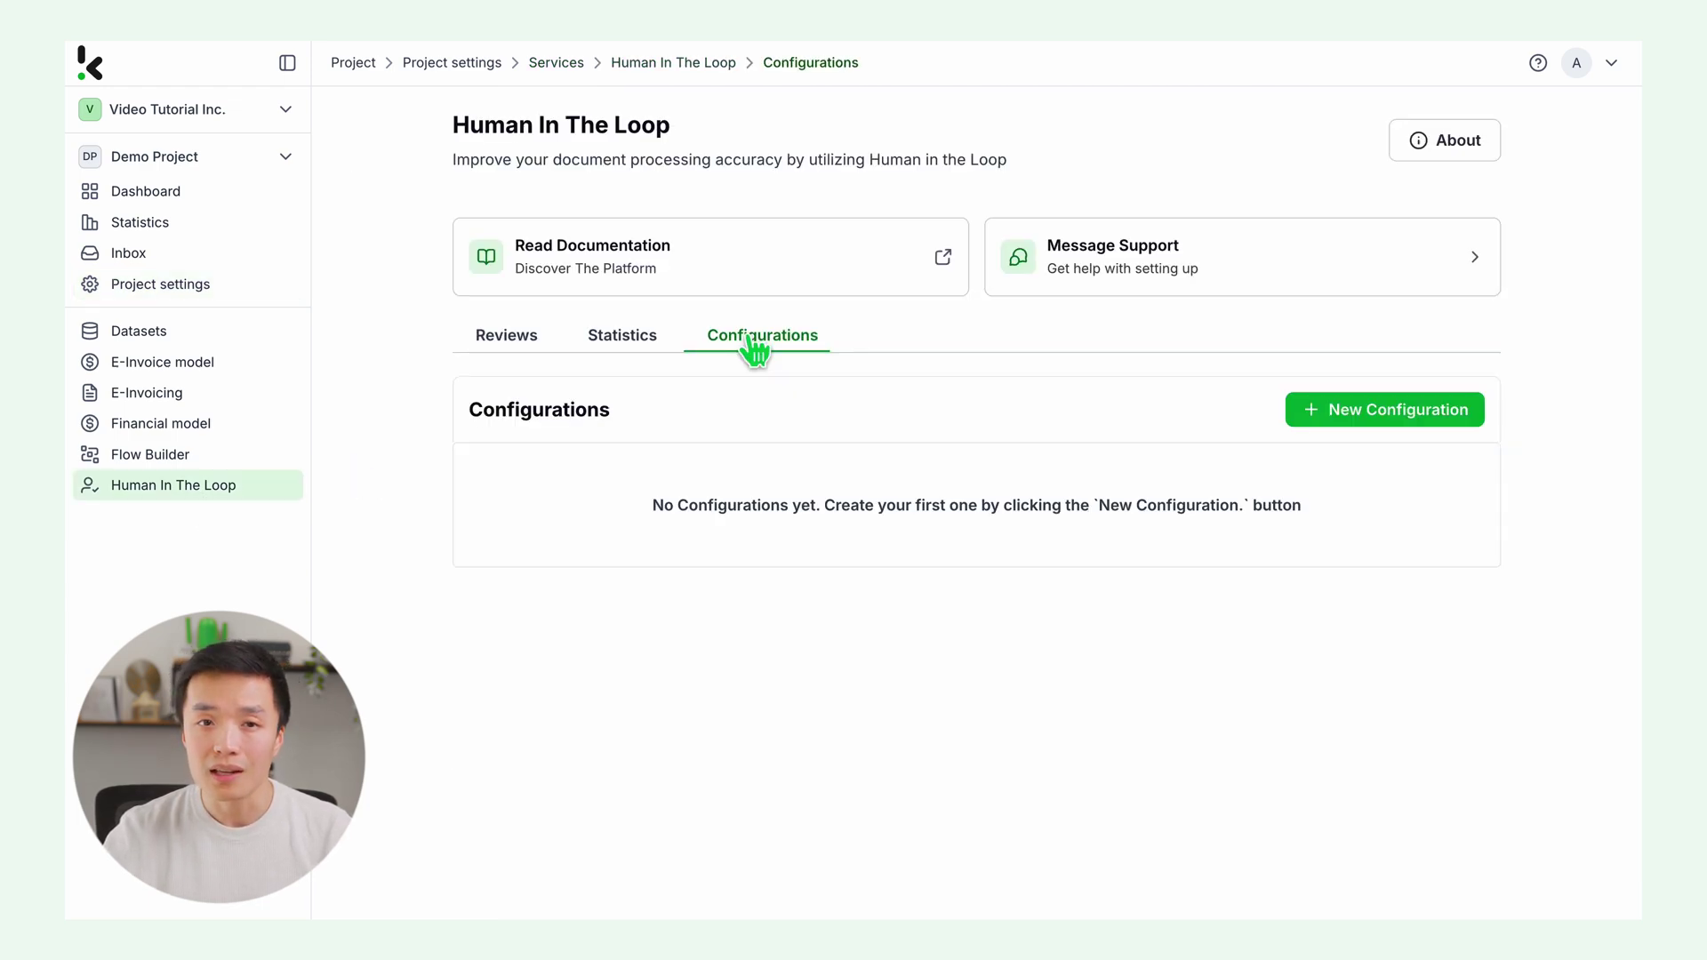
left_click(1433, 418)
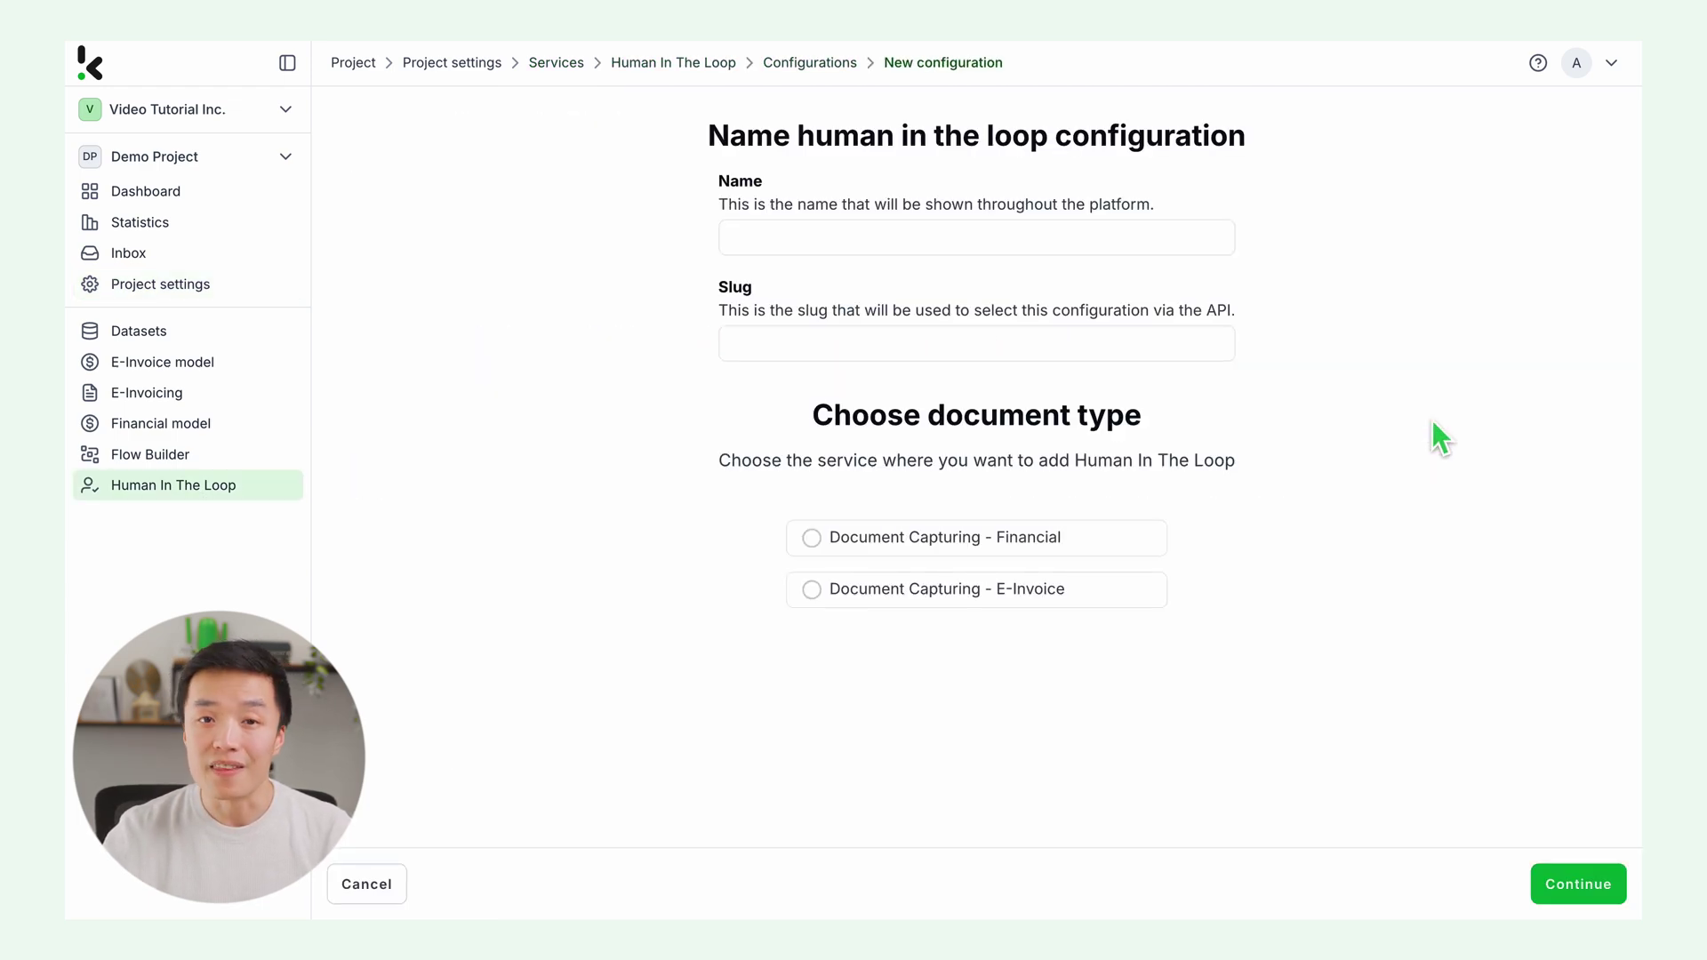
- Name it 'Xrechnung V3' with the E-Invoice document type and XRechnung V3.0 review template
left_click(1065, 236)
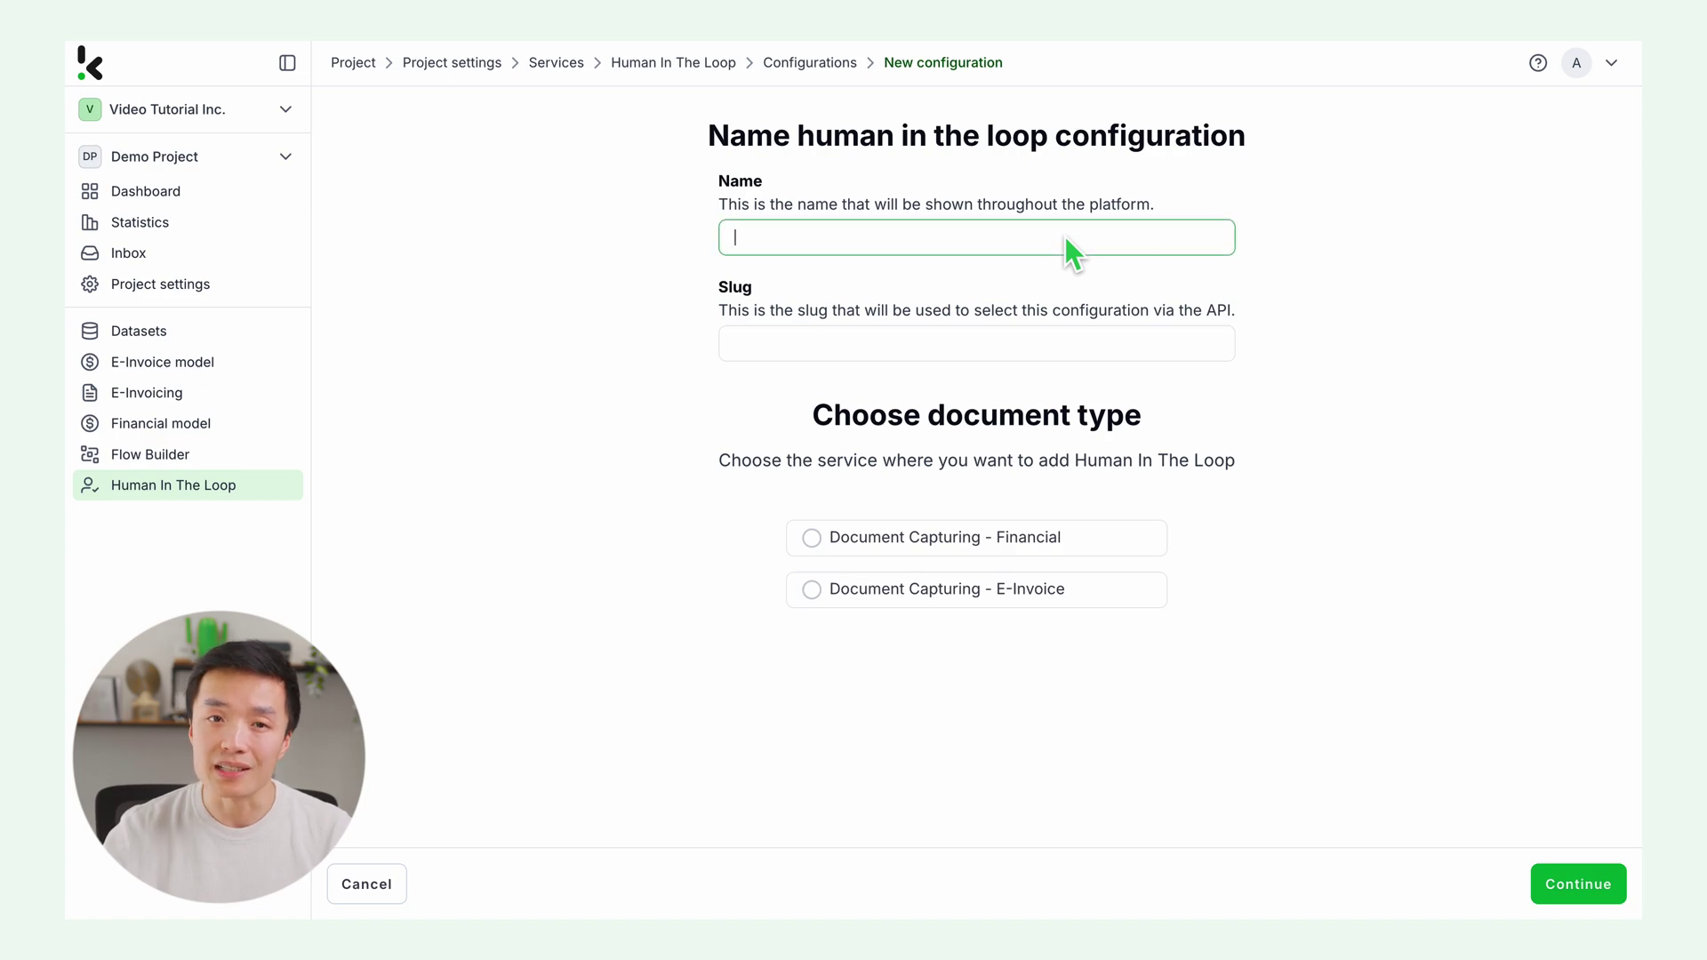
type("Xrechnung V3")
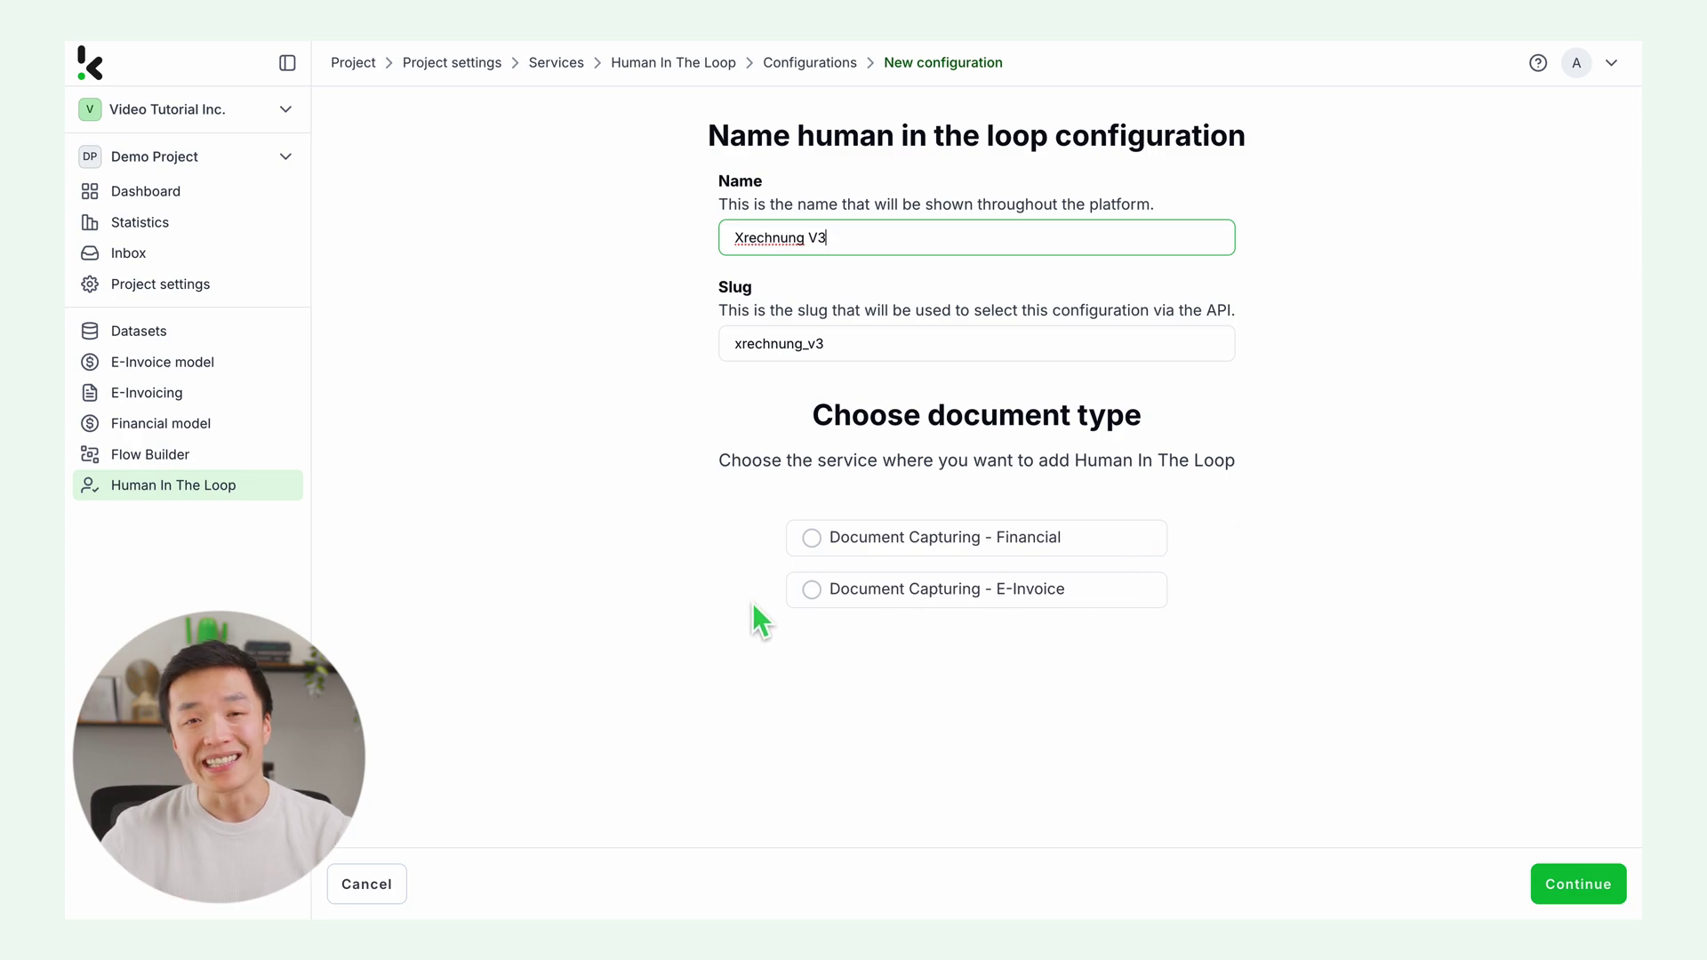
left_click(815, 594)
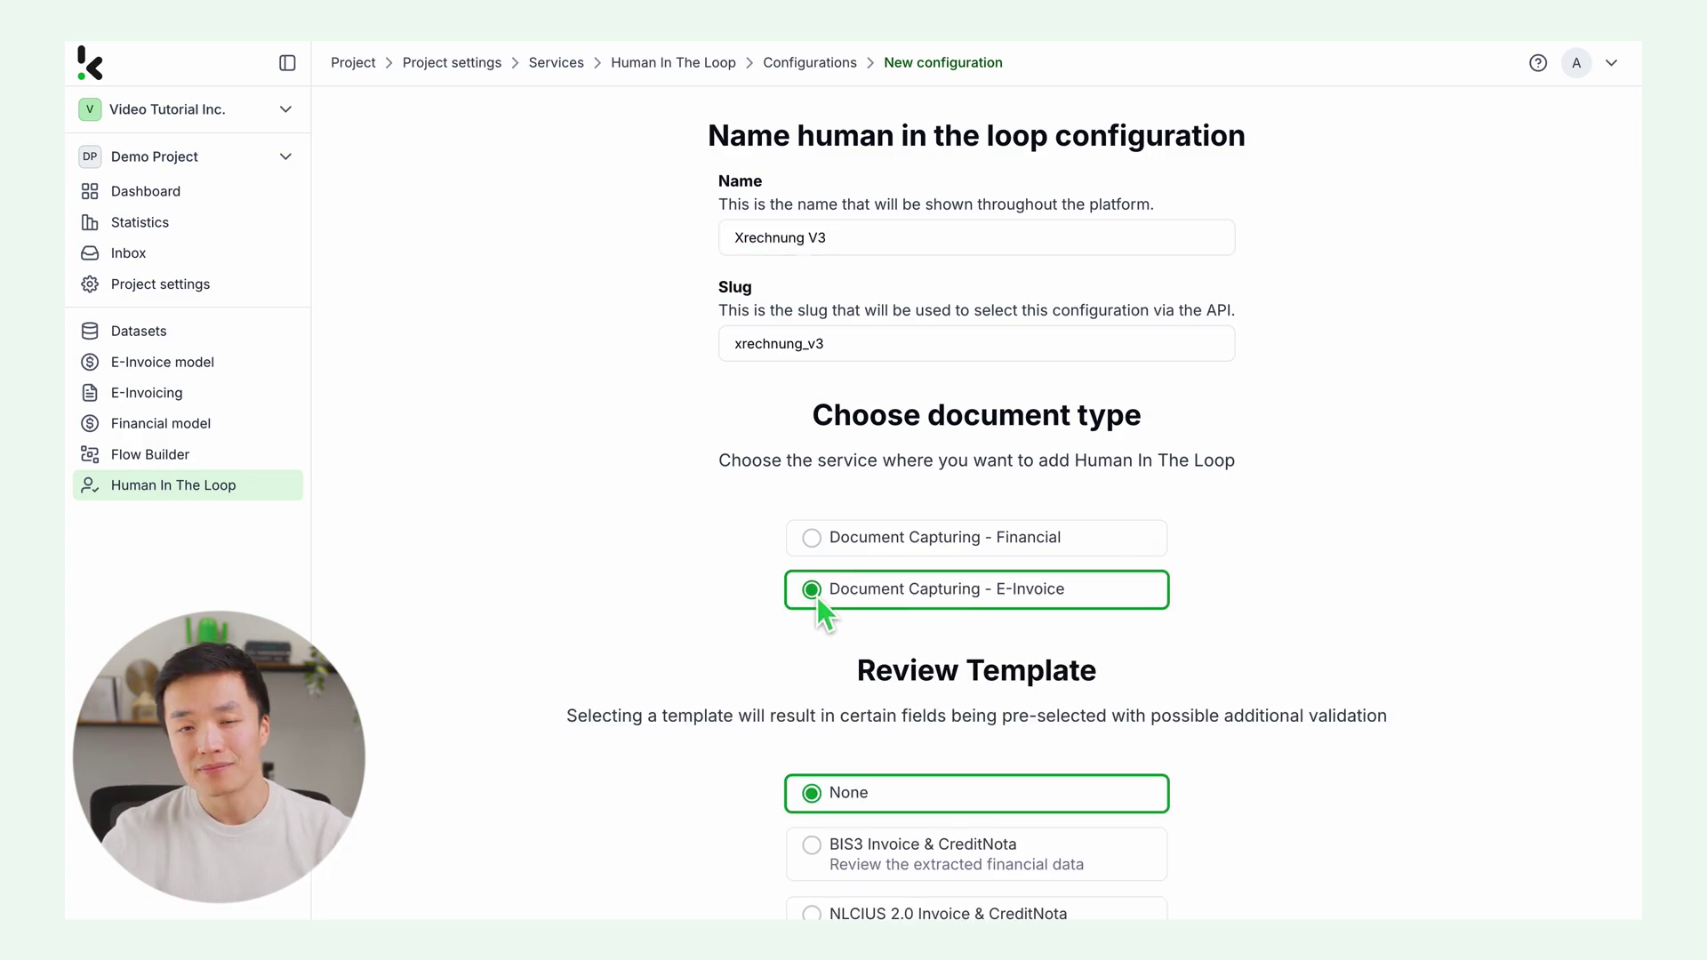
scroll(1203, 687, "down", 3)
scroll(1203, 687, "down", 1)
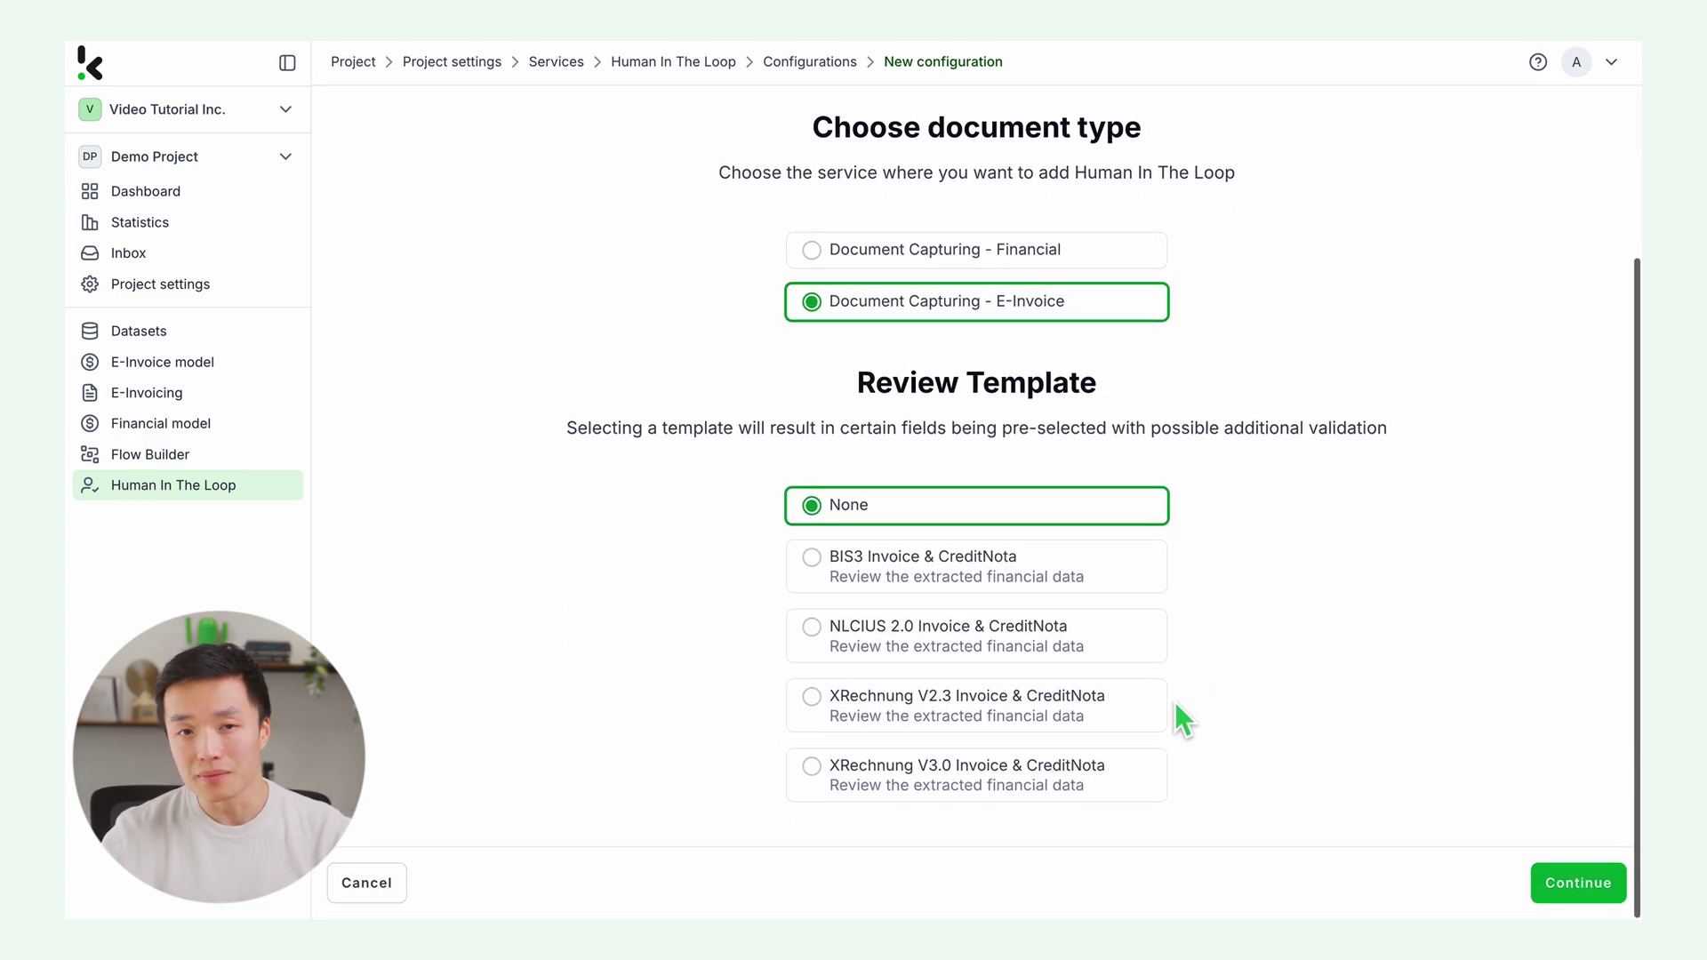
left_click(814, 772)
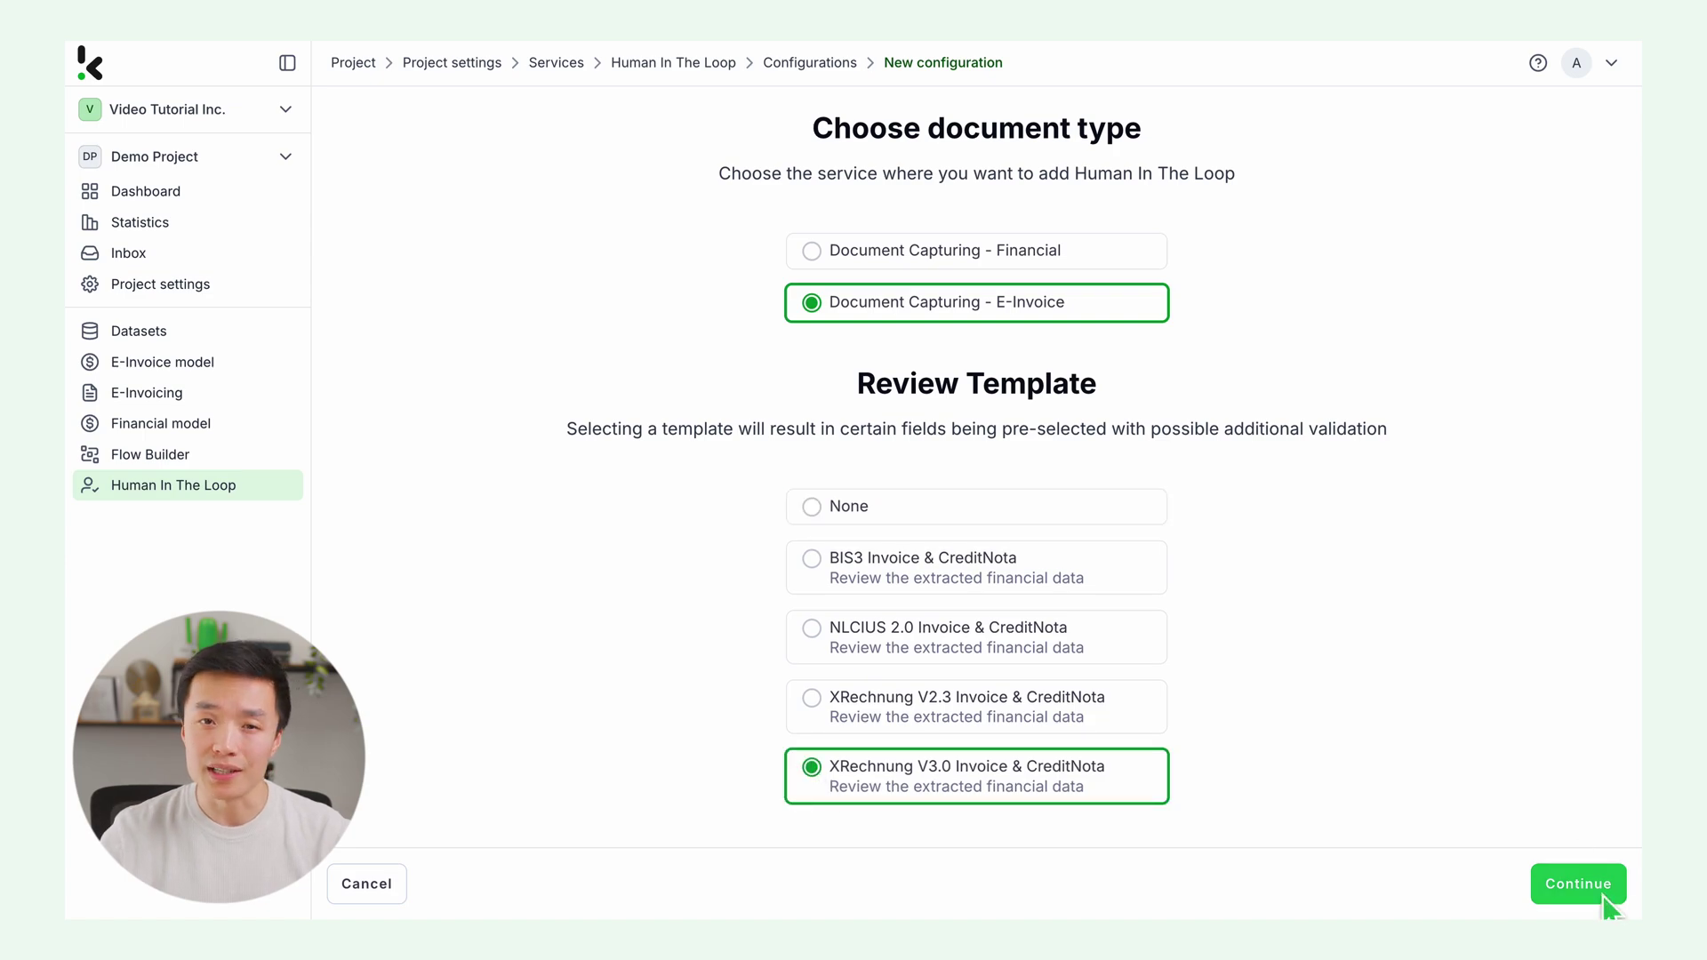
- Create the Xrechnung V3 configuration and inspect its configuration details, field configuration and reviewer invitation sections
left_click(1596, 889)
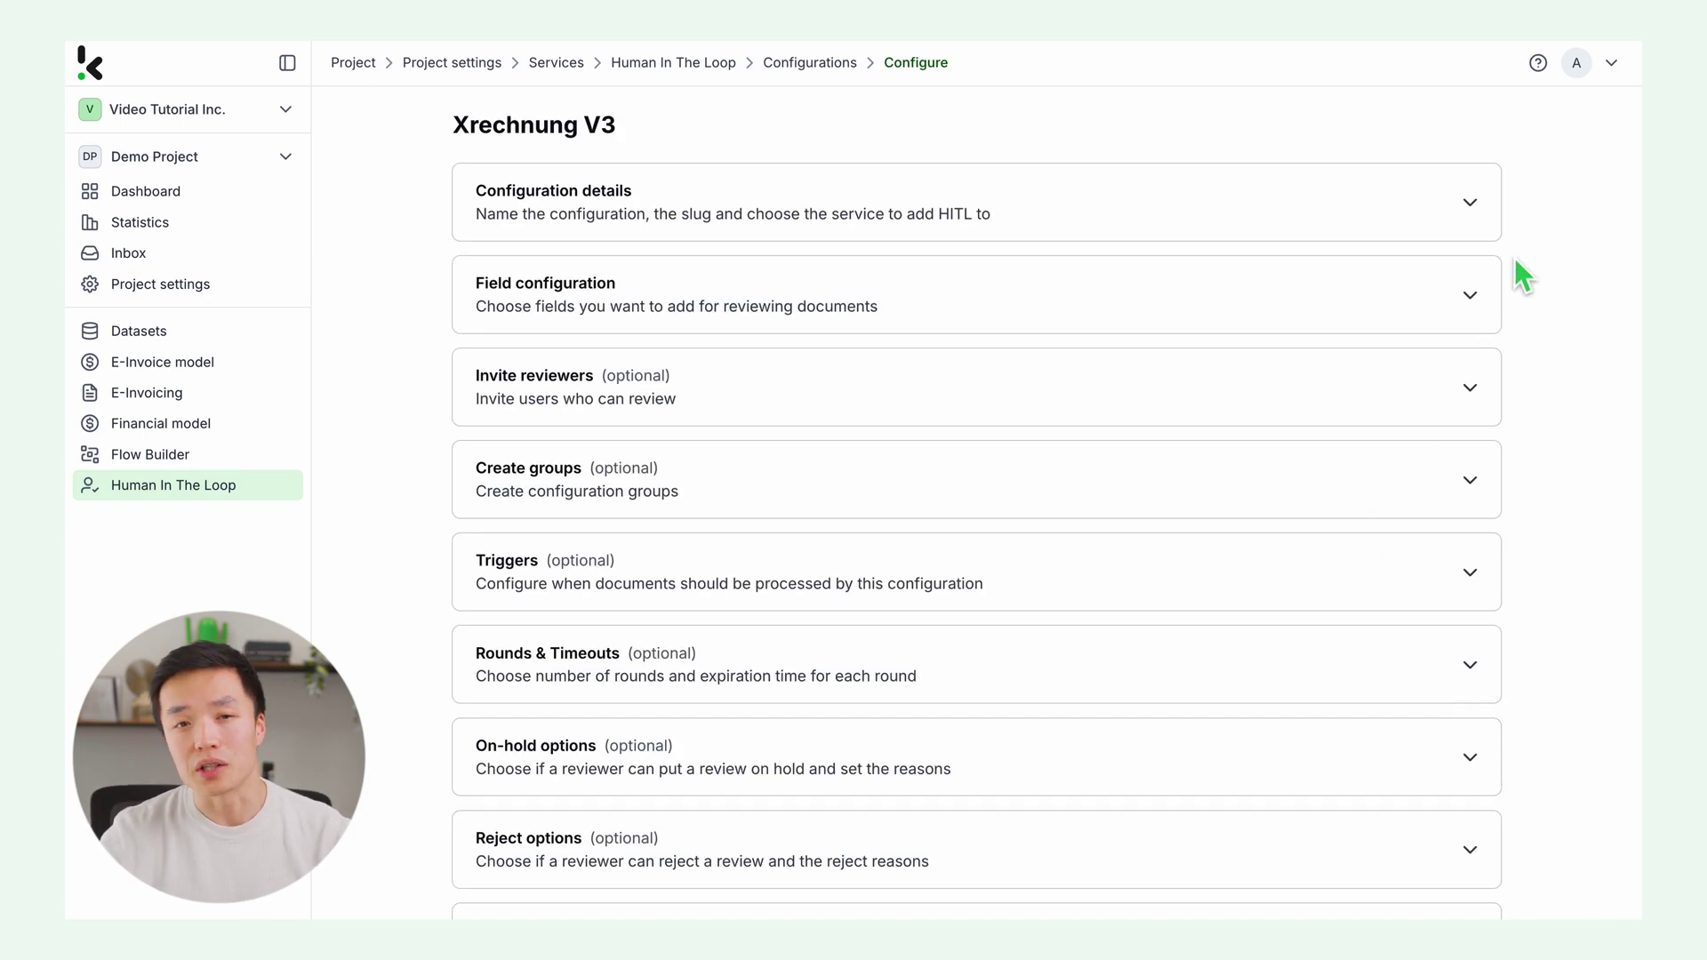
left_click(1476, 210)
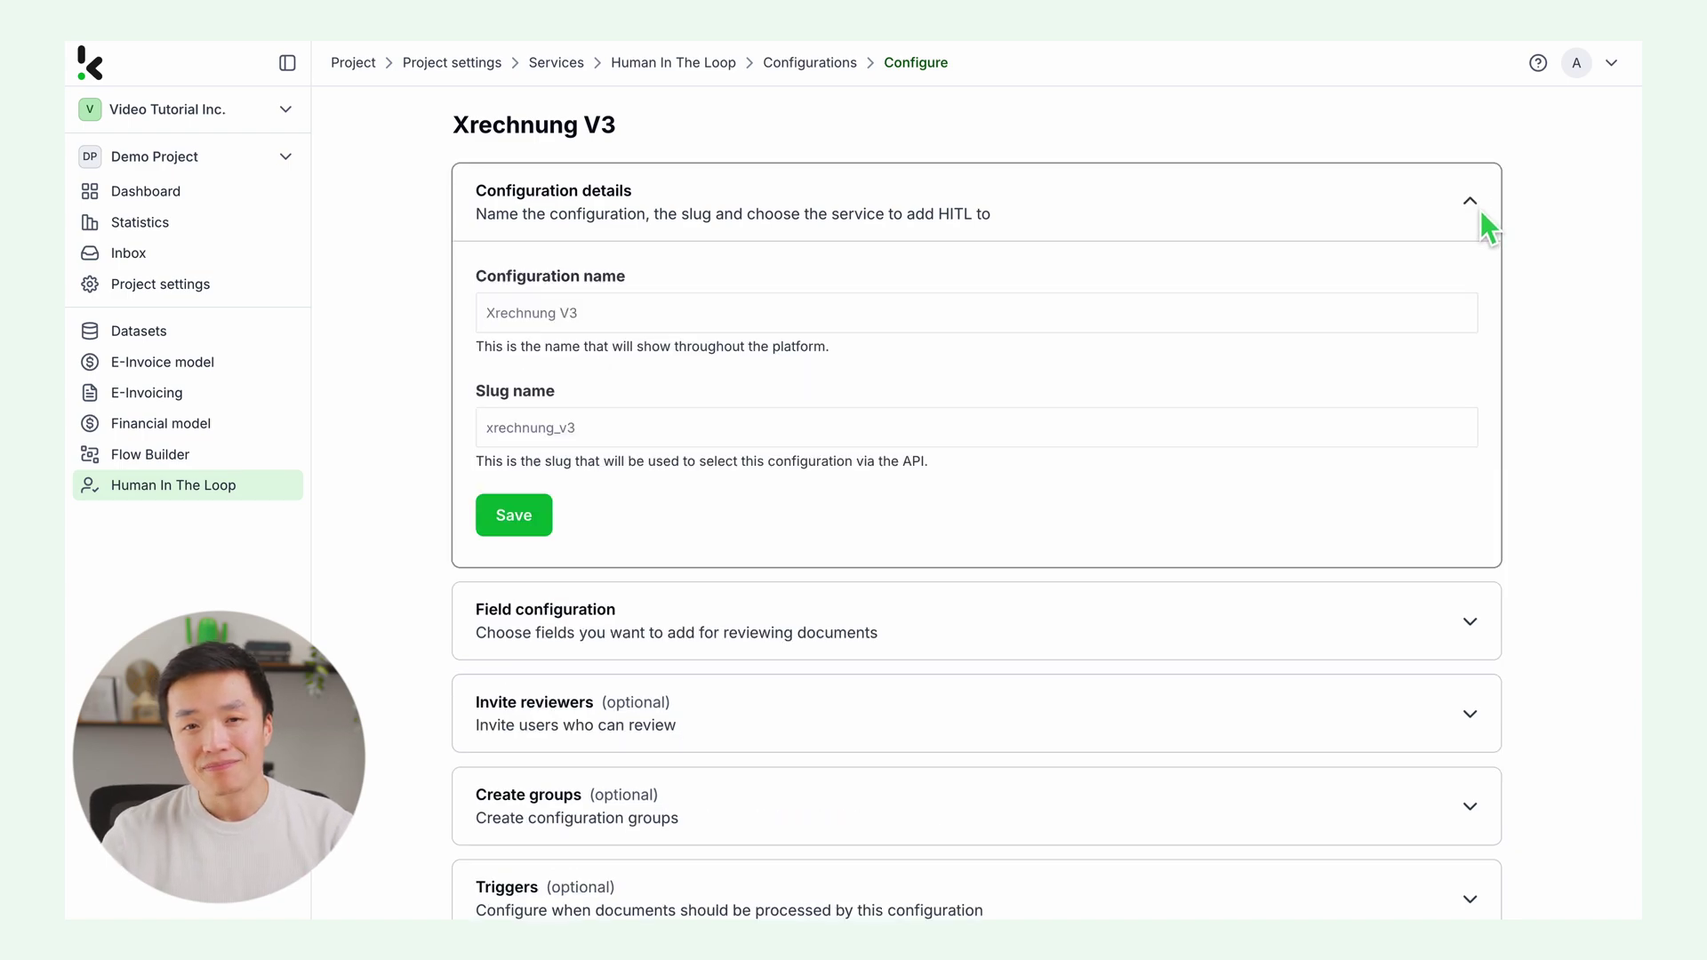
left_click(1481, 209)
left_click(1477, 302)
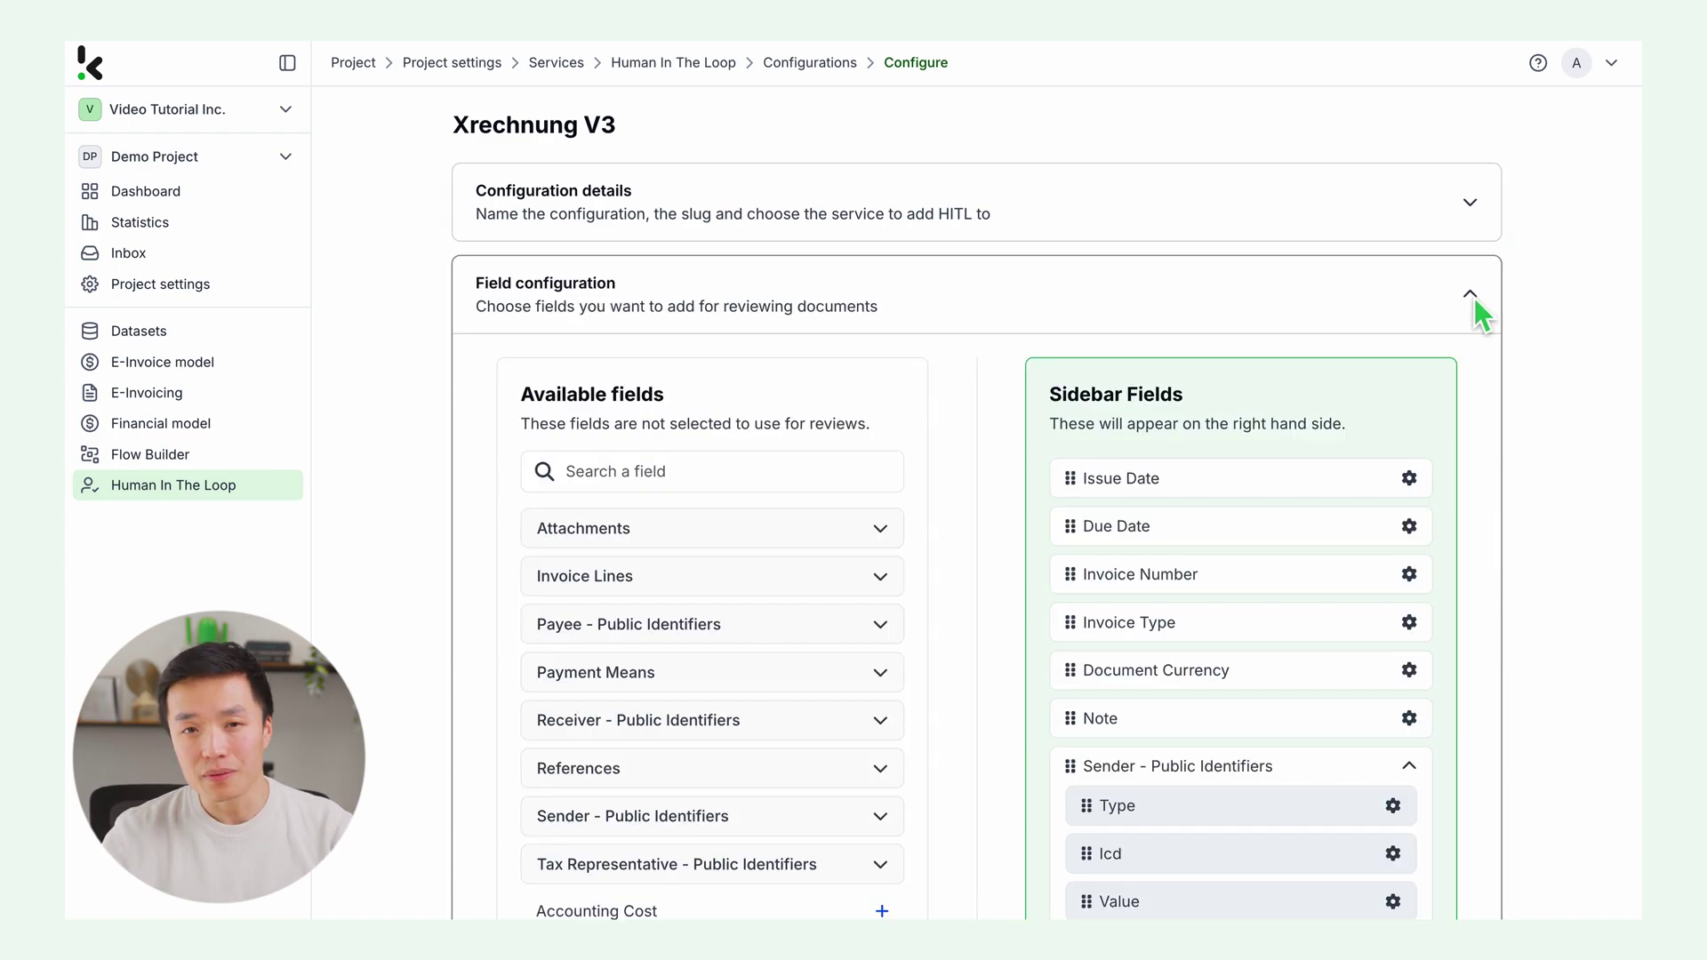
left_click(1474, 297)
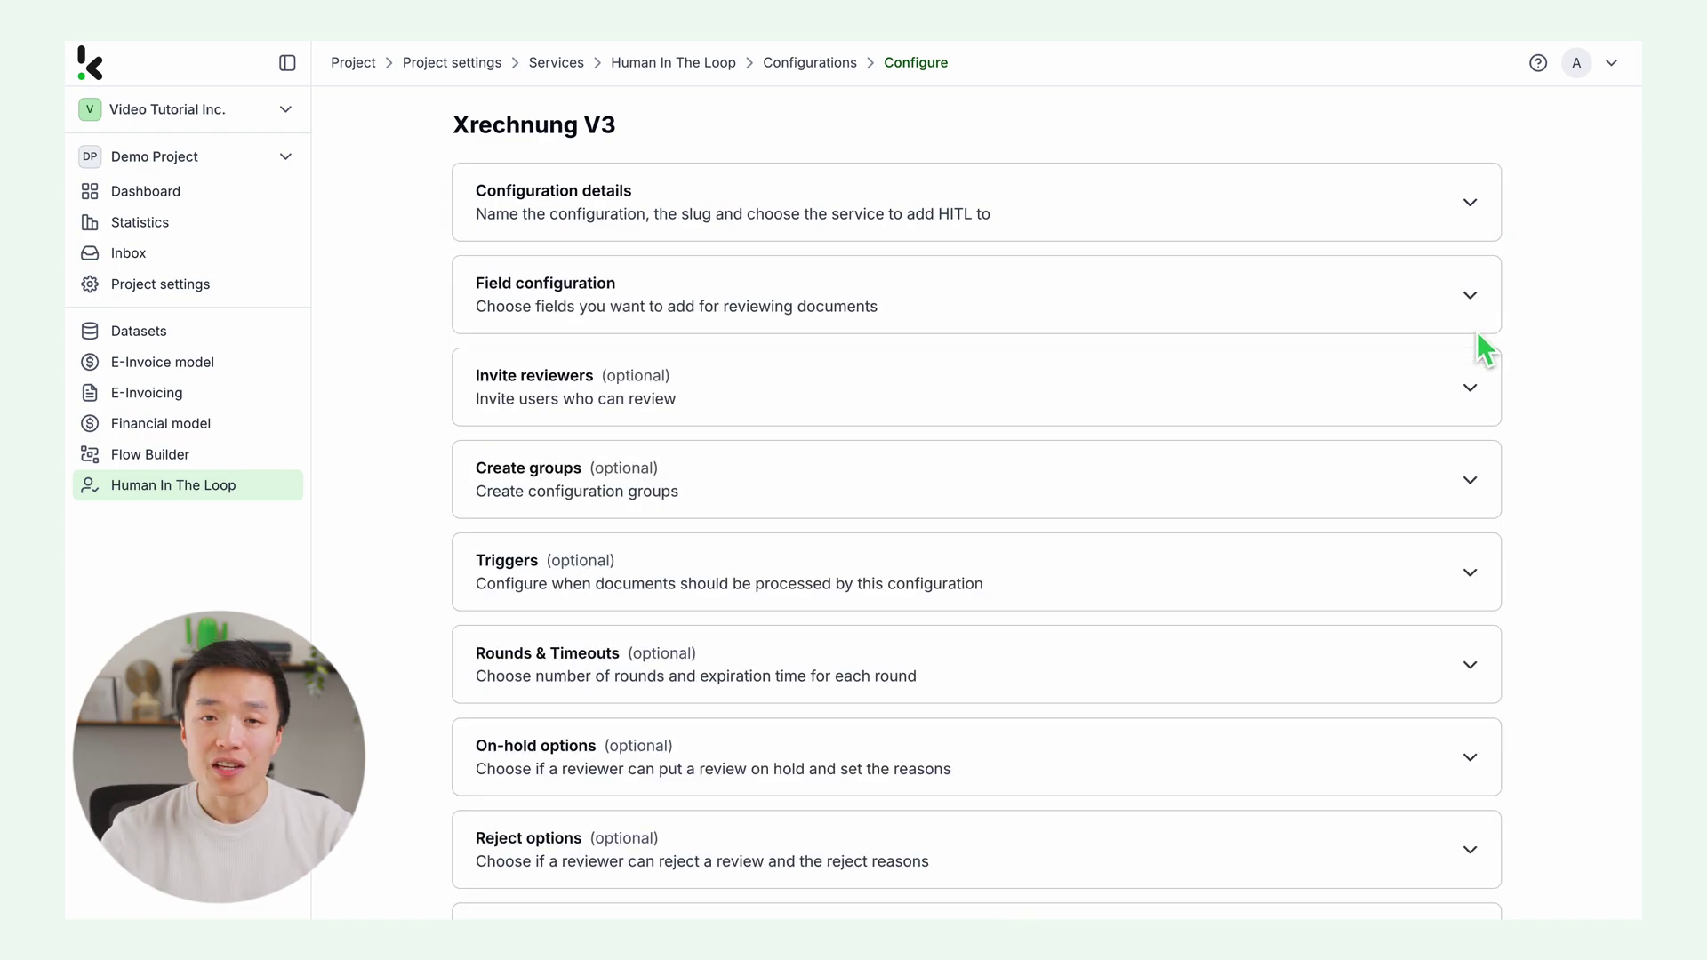
left_click(1477, 397)
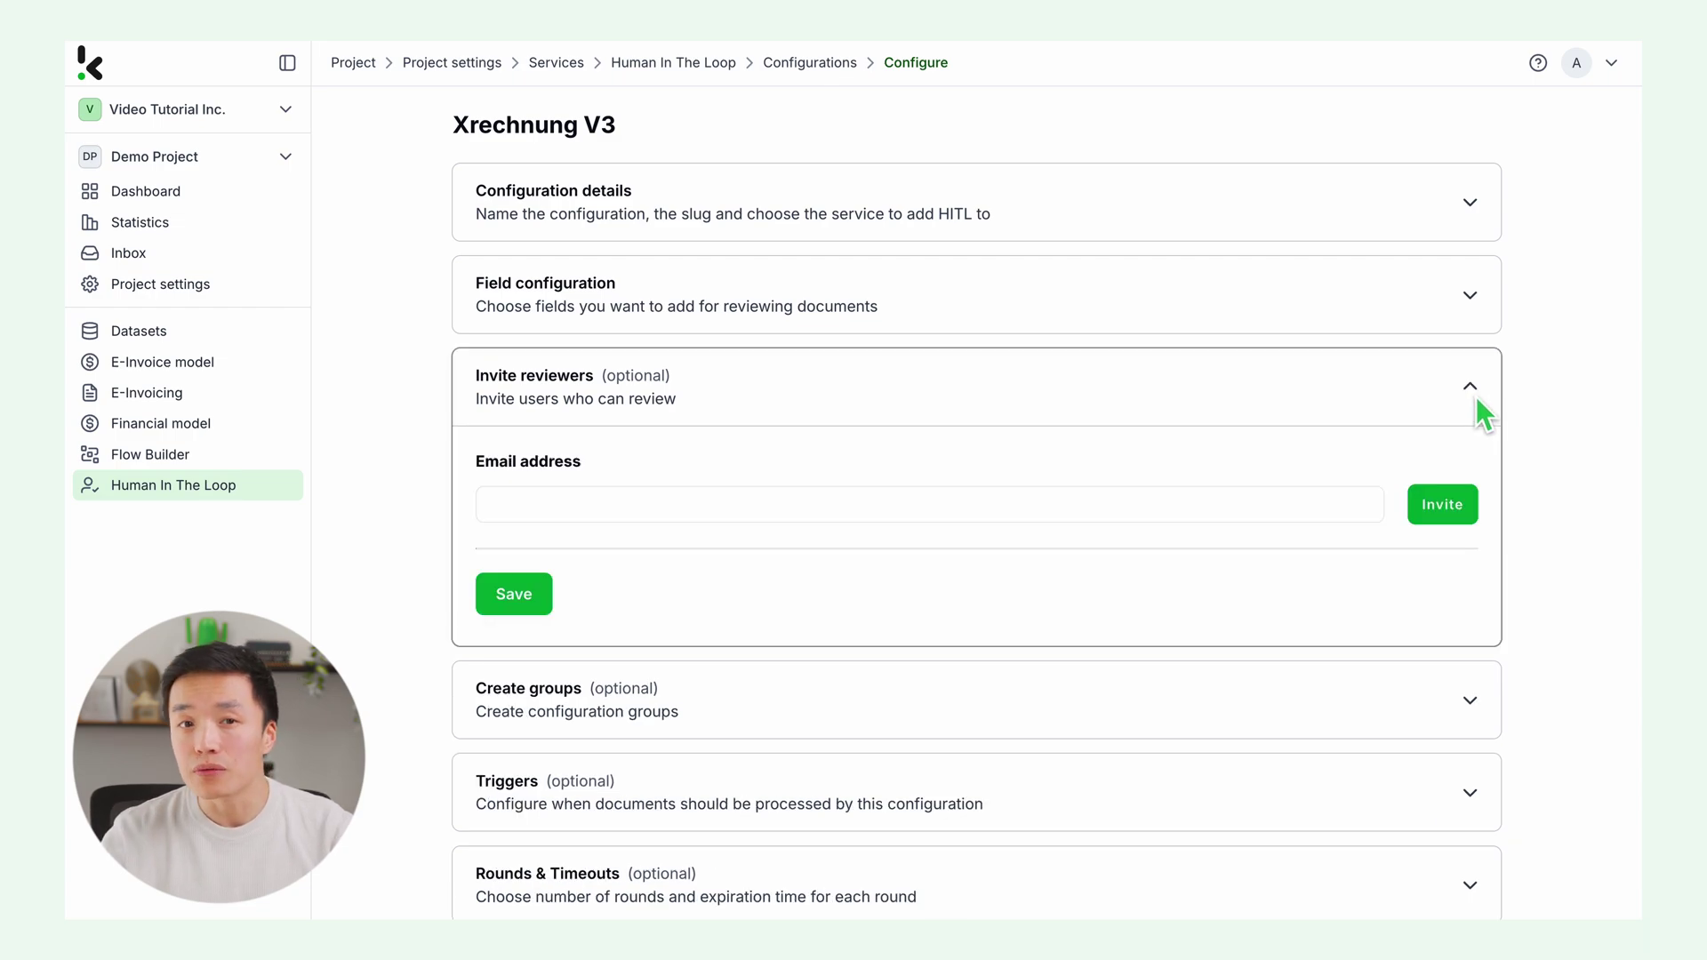
left_click(1474, 392)
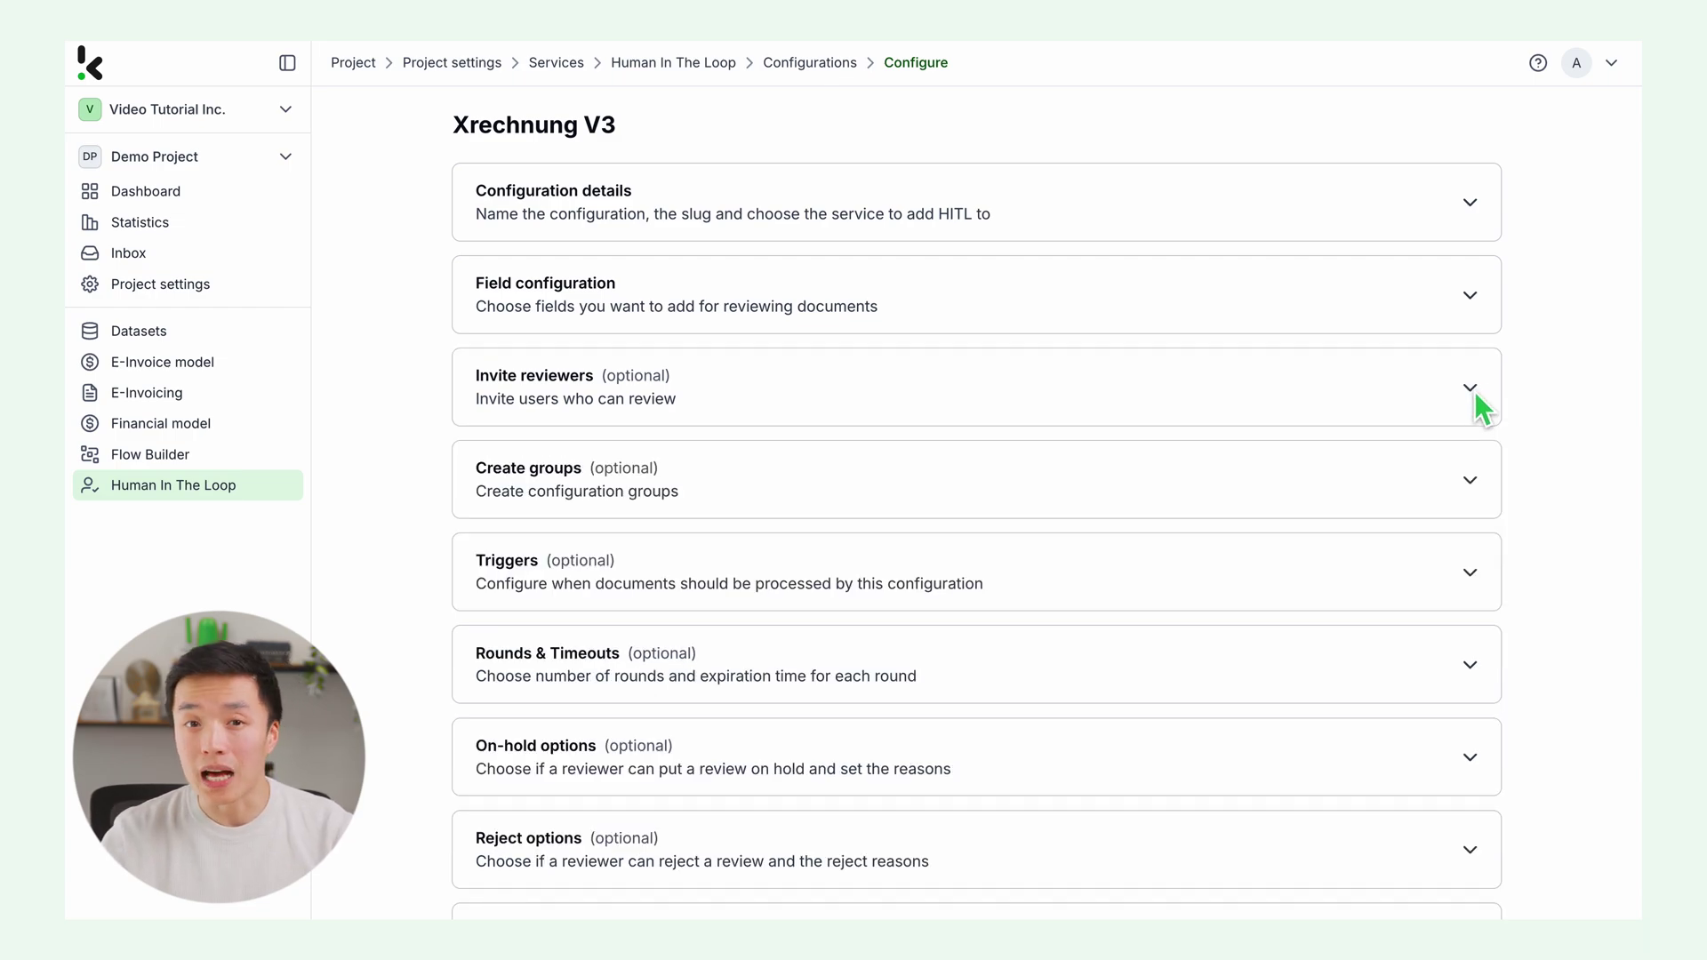
scroll(1389, 470, "down", 3)
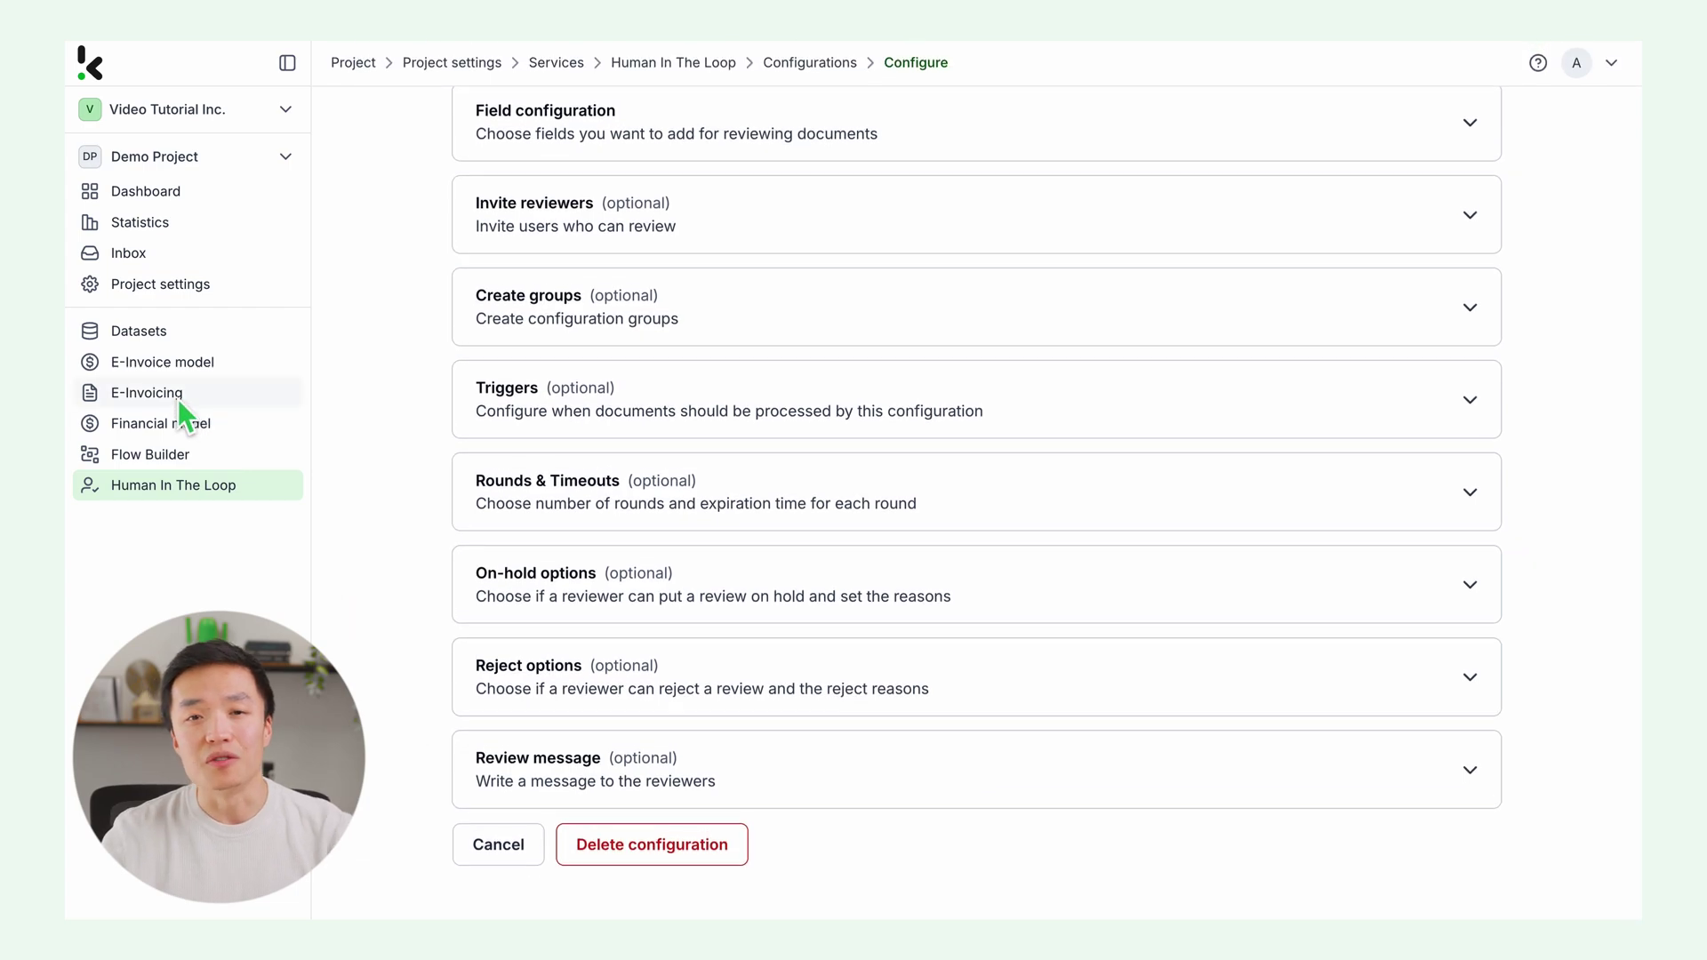
left_click(163, 457)
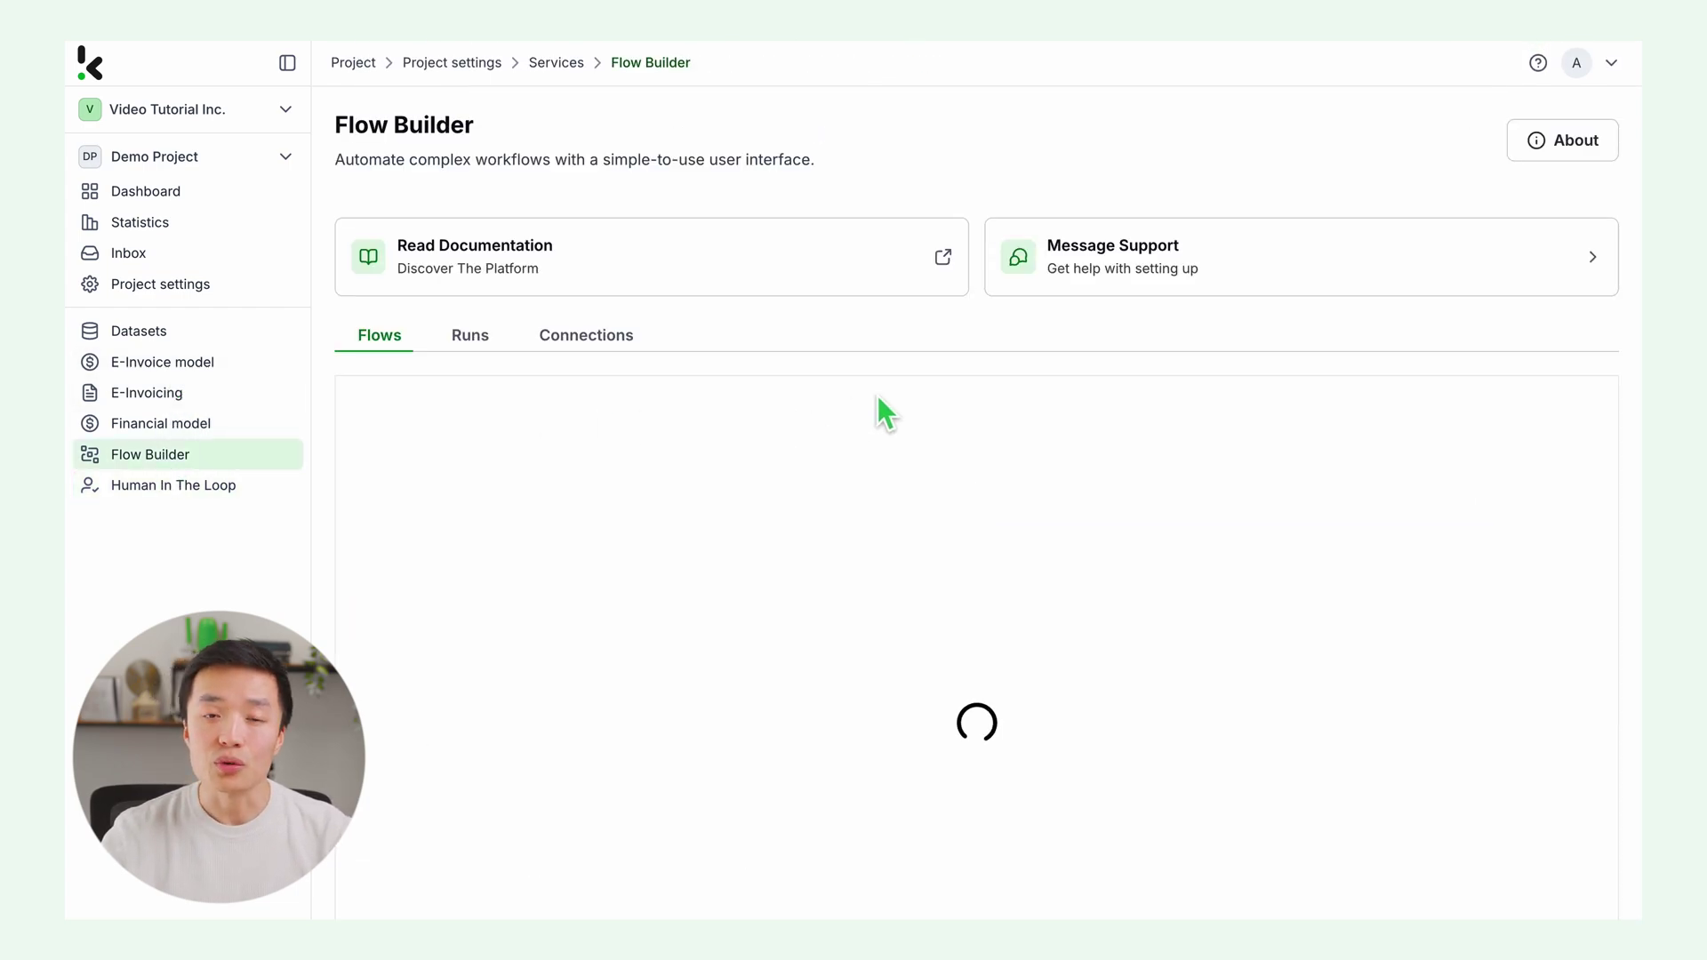
left_click(1560, 432)
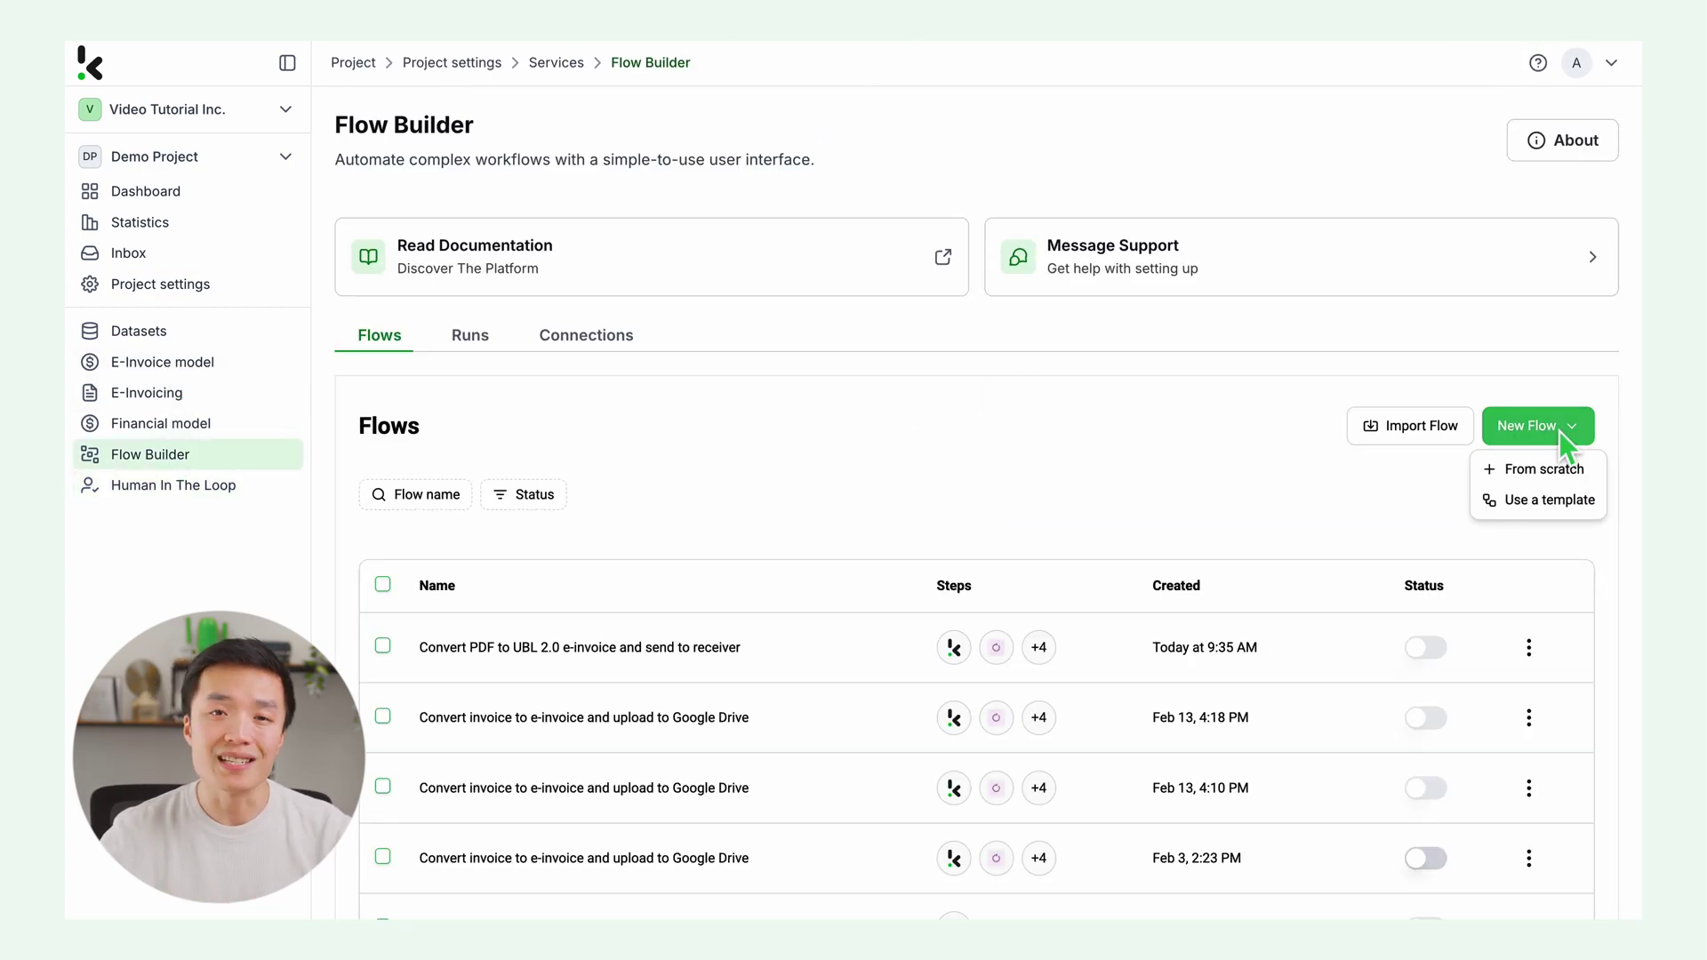
left_click(1541, 501)
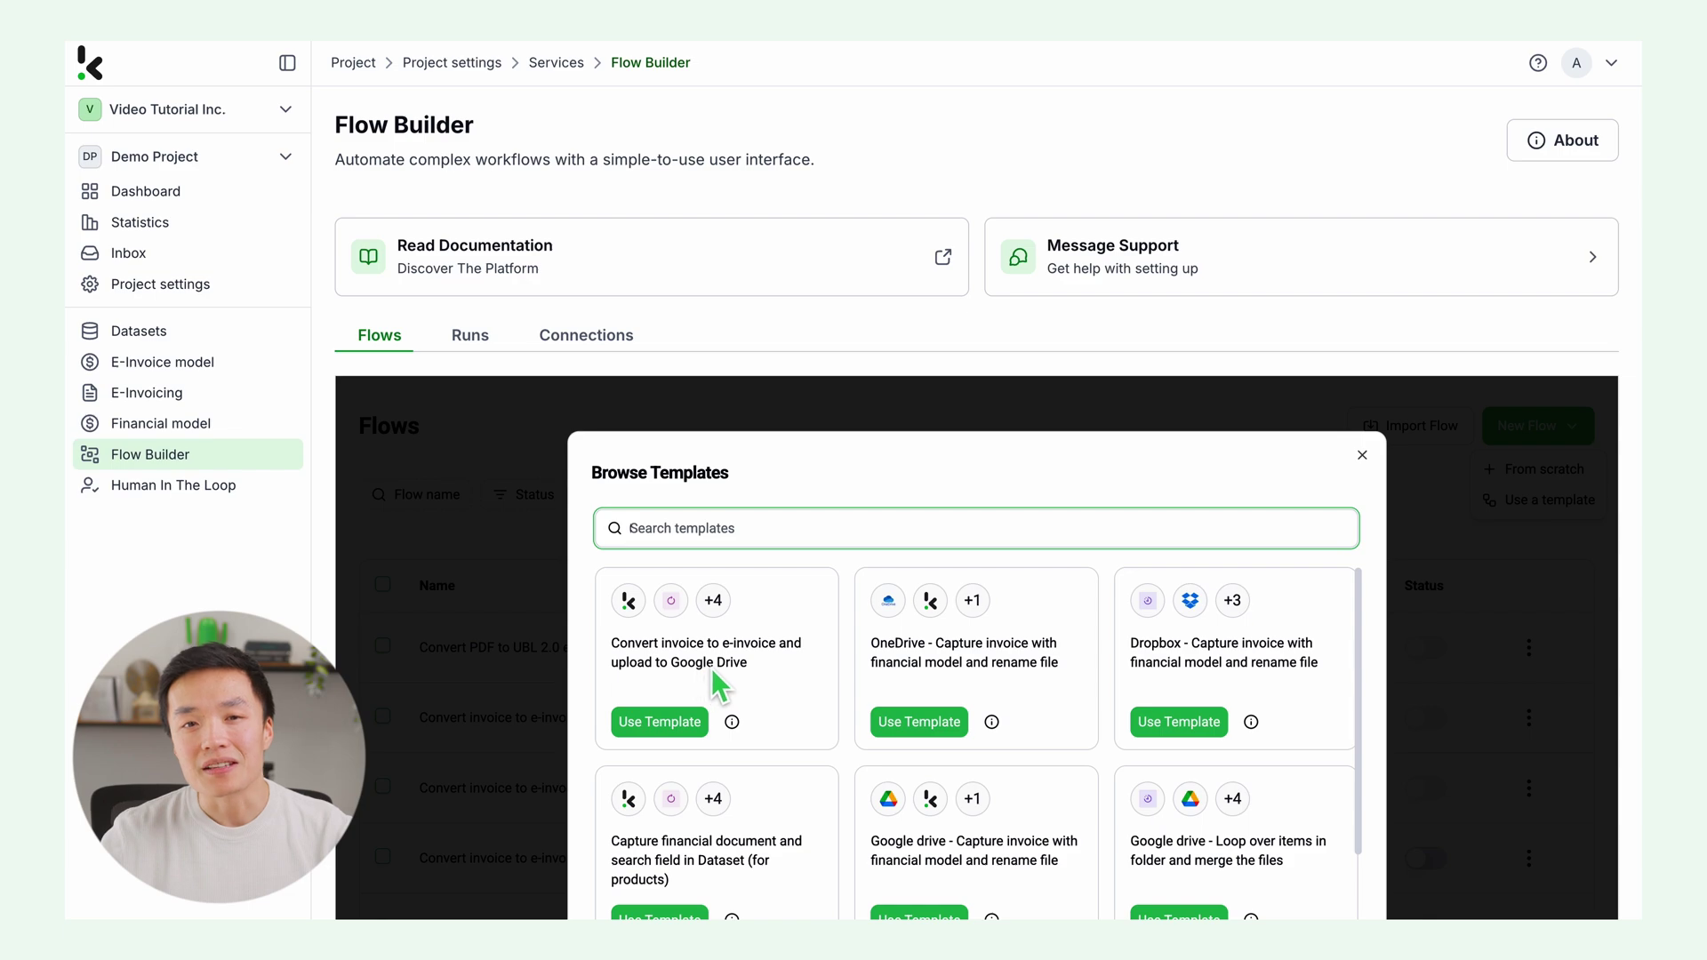
left_click(680, 726)
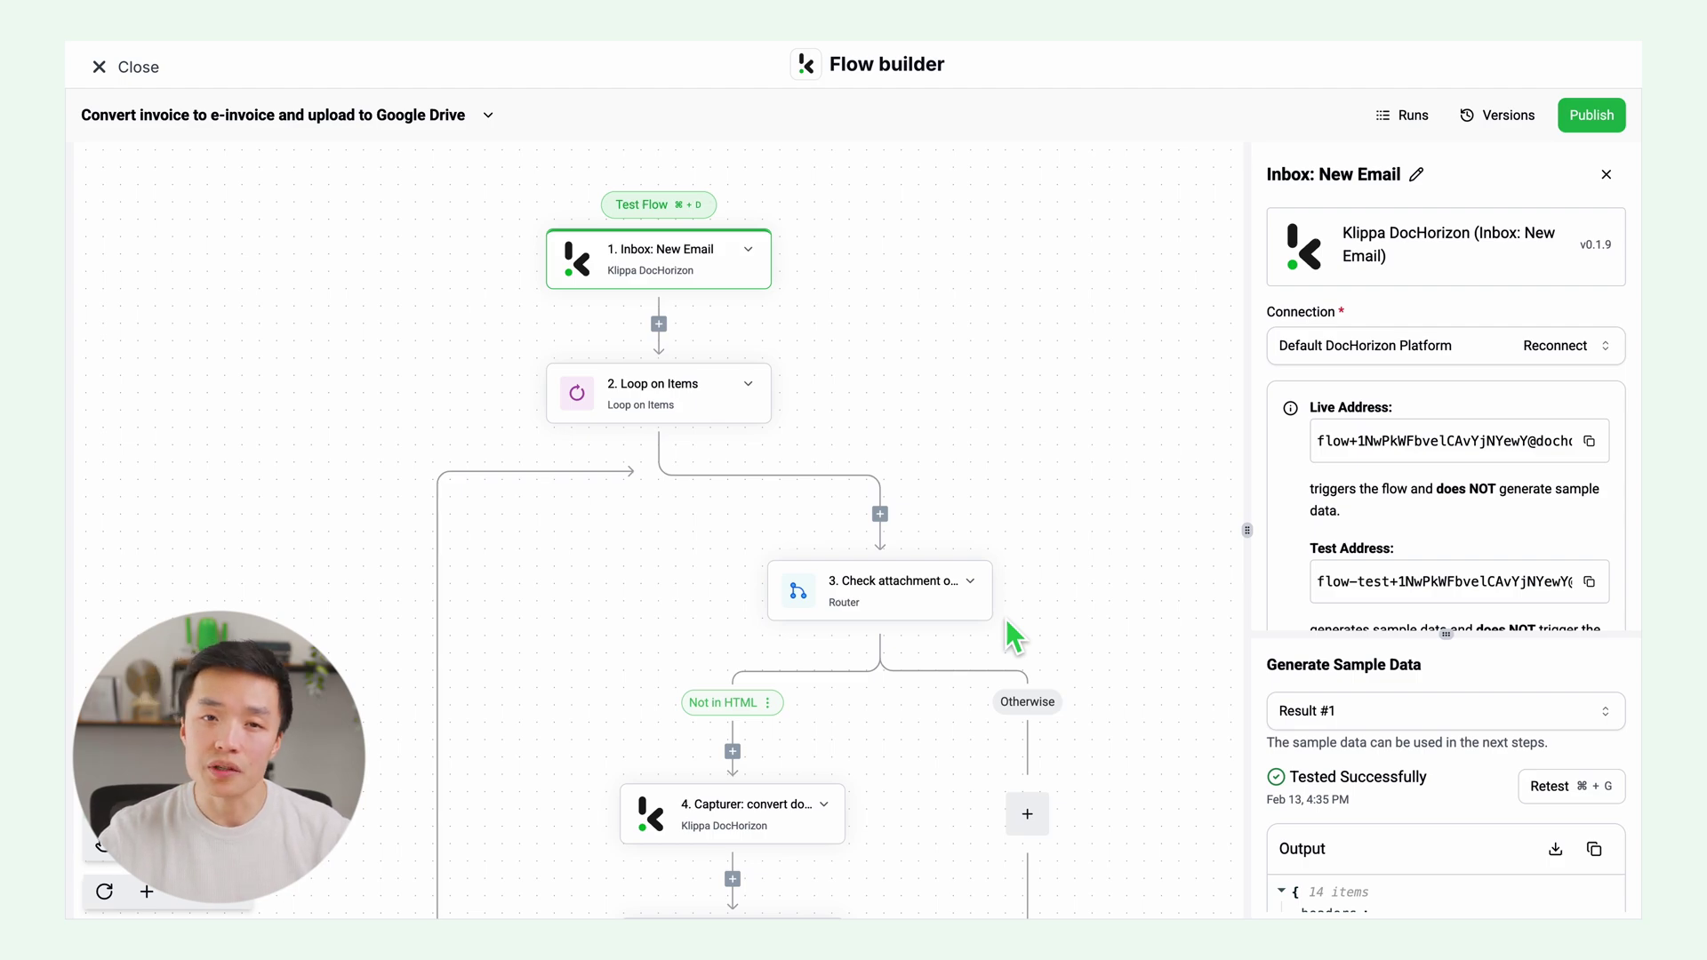
scroll(1074, 626, "down", 10)
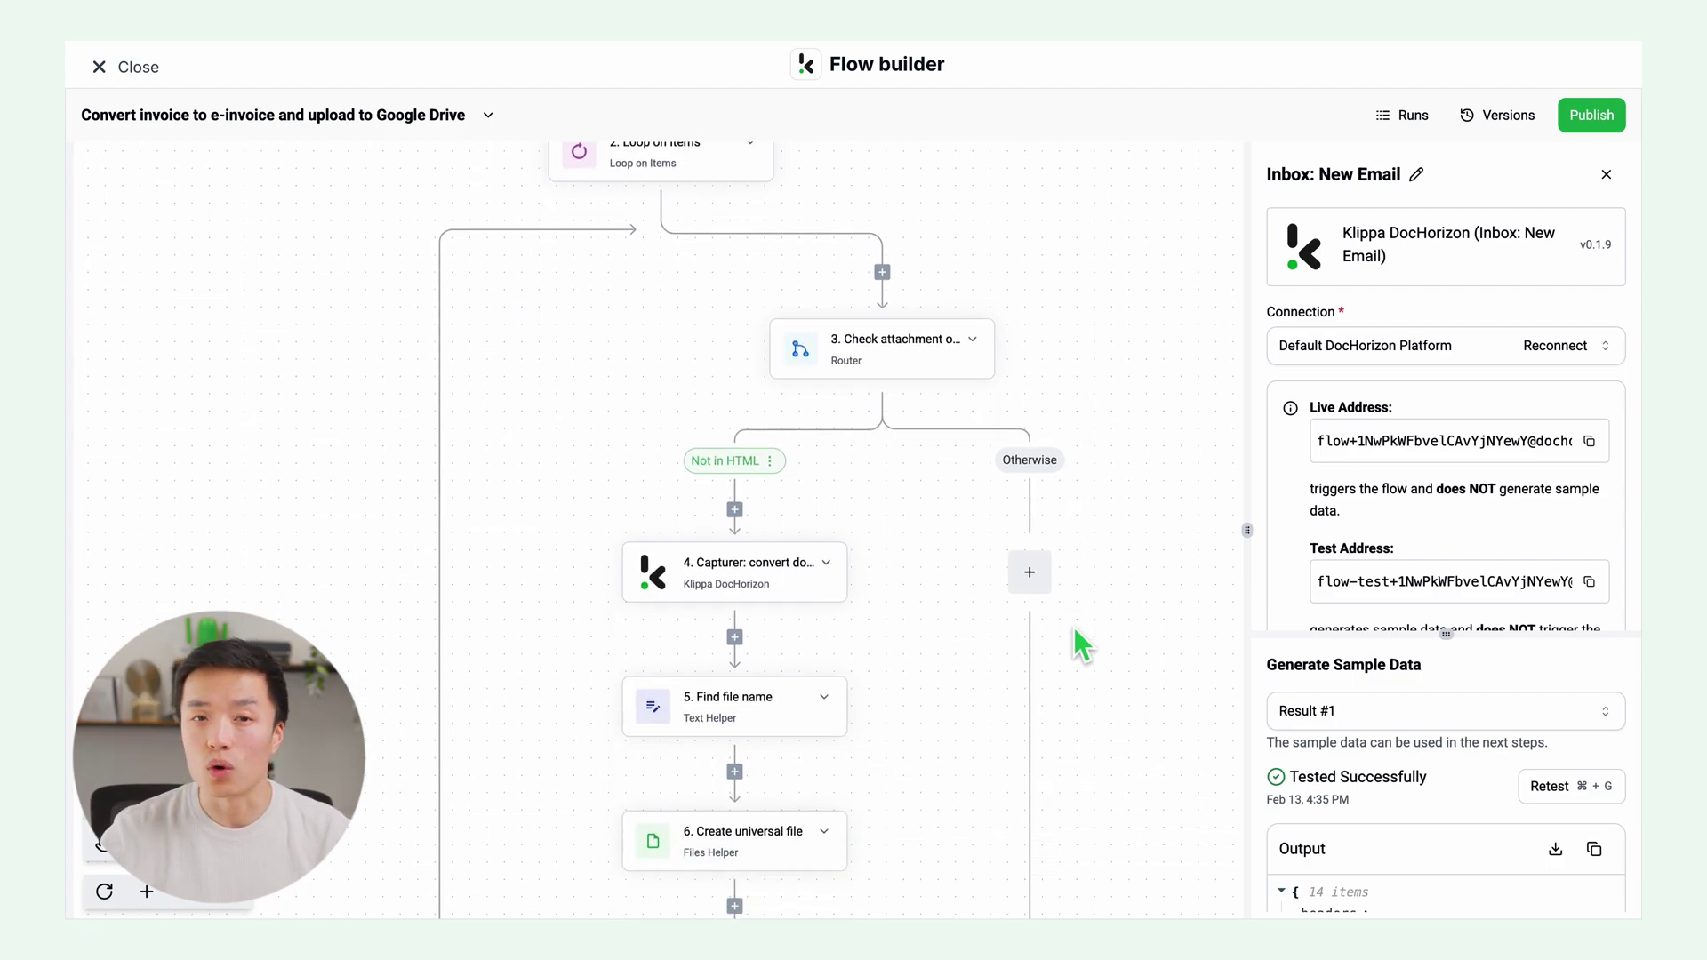
scroll(1074, 627, "up", 10)
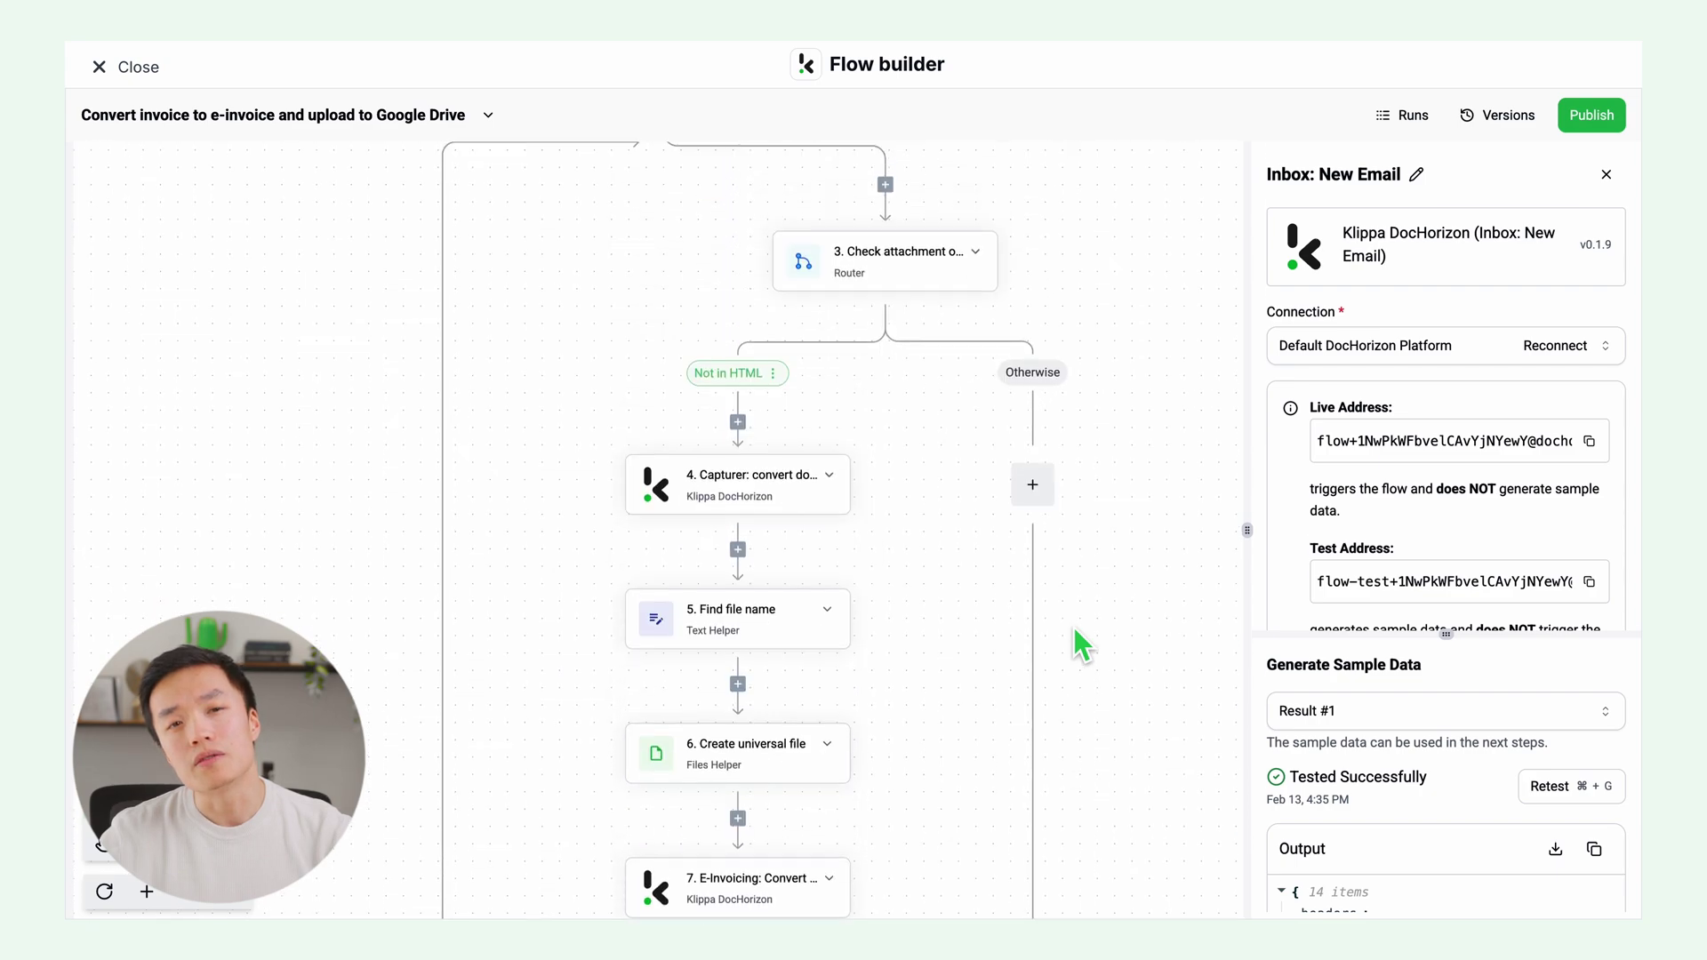
scroll(1072, 624, "down", 3)
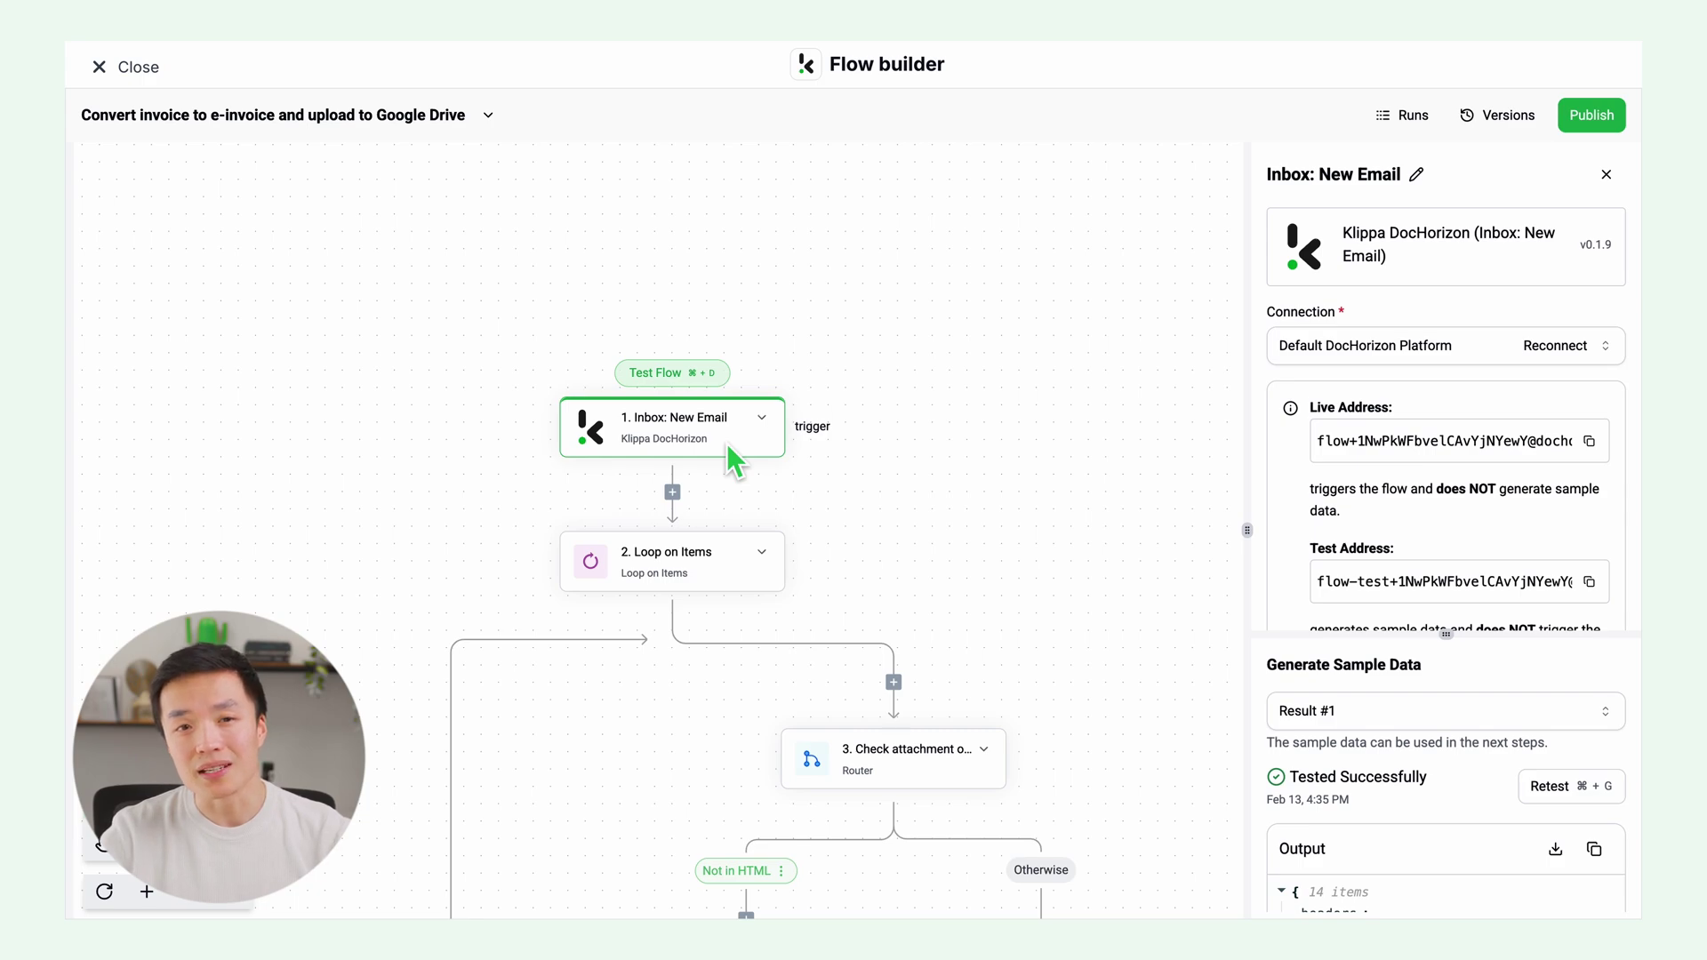
- Keep the trigger's connection unchanged and open the Loop on Items step over the email attachments
scroll(727, 445, "right", 2)
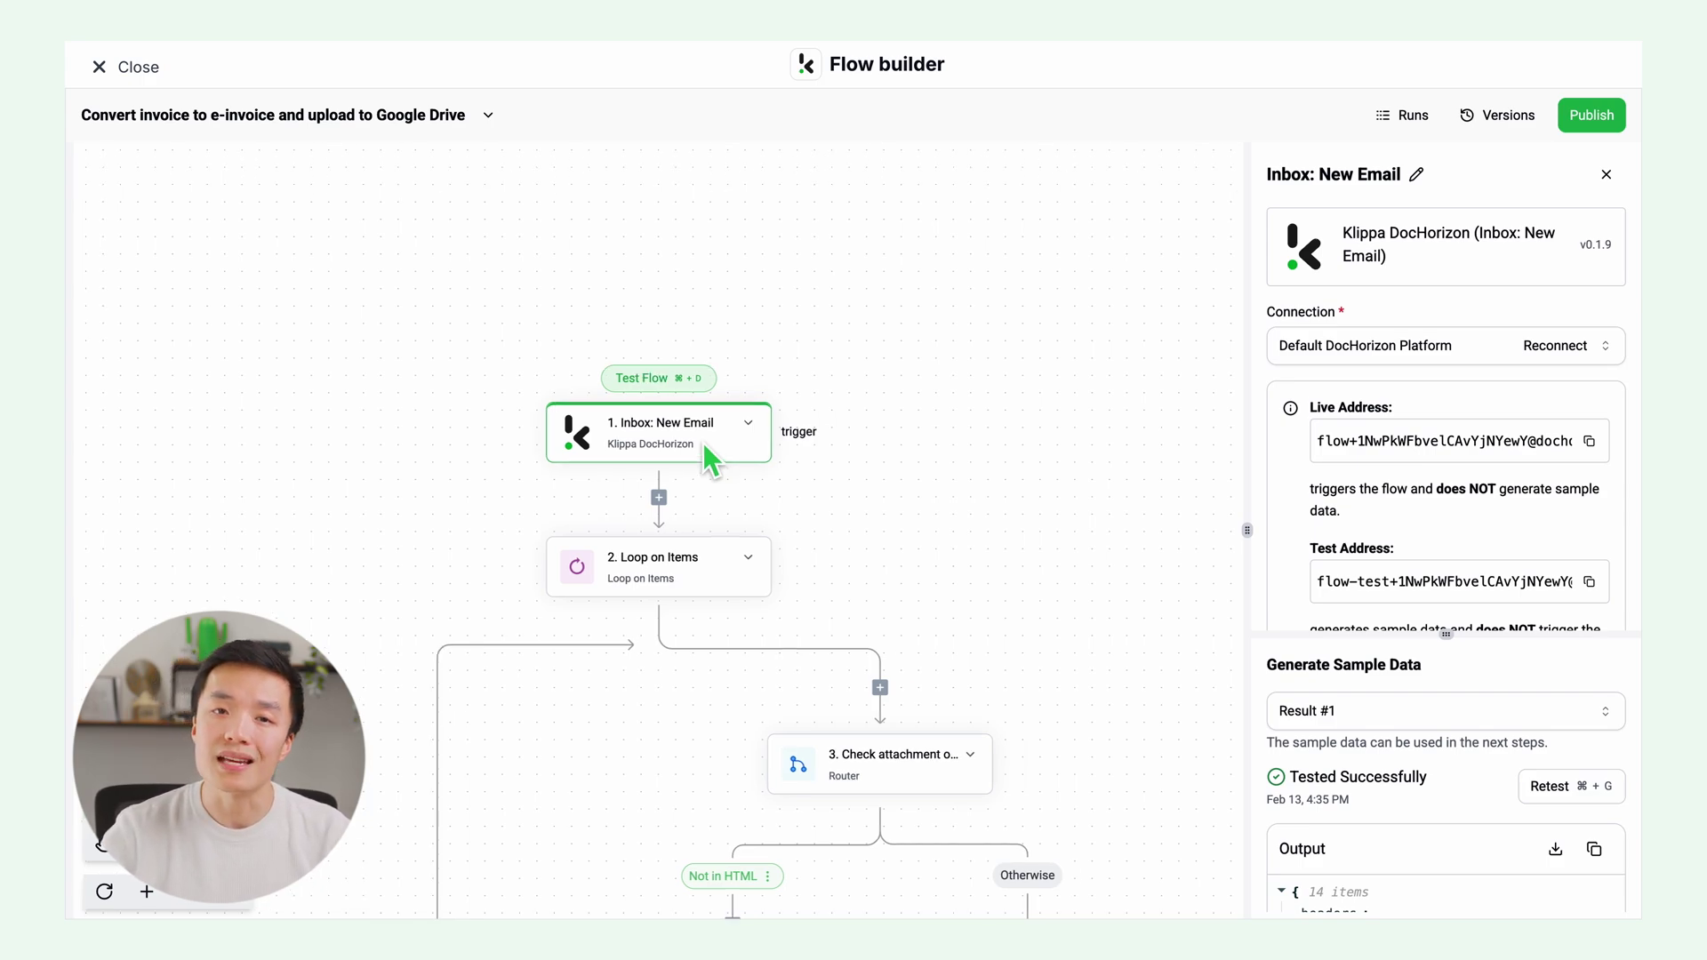
left_click(1507, 354)
left_click(1506, 354)
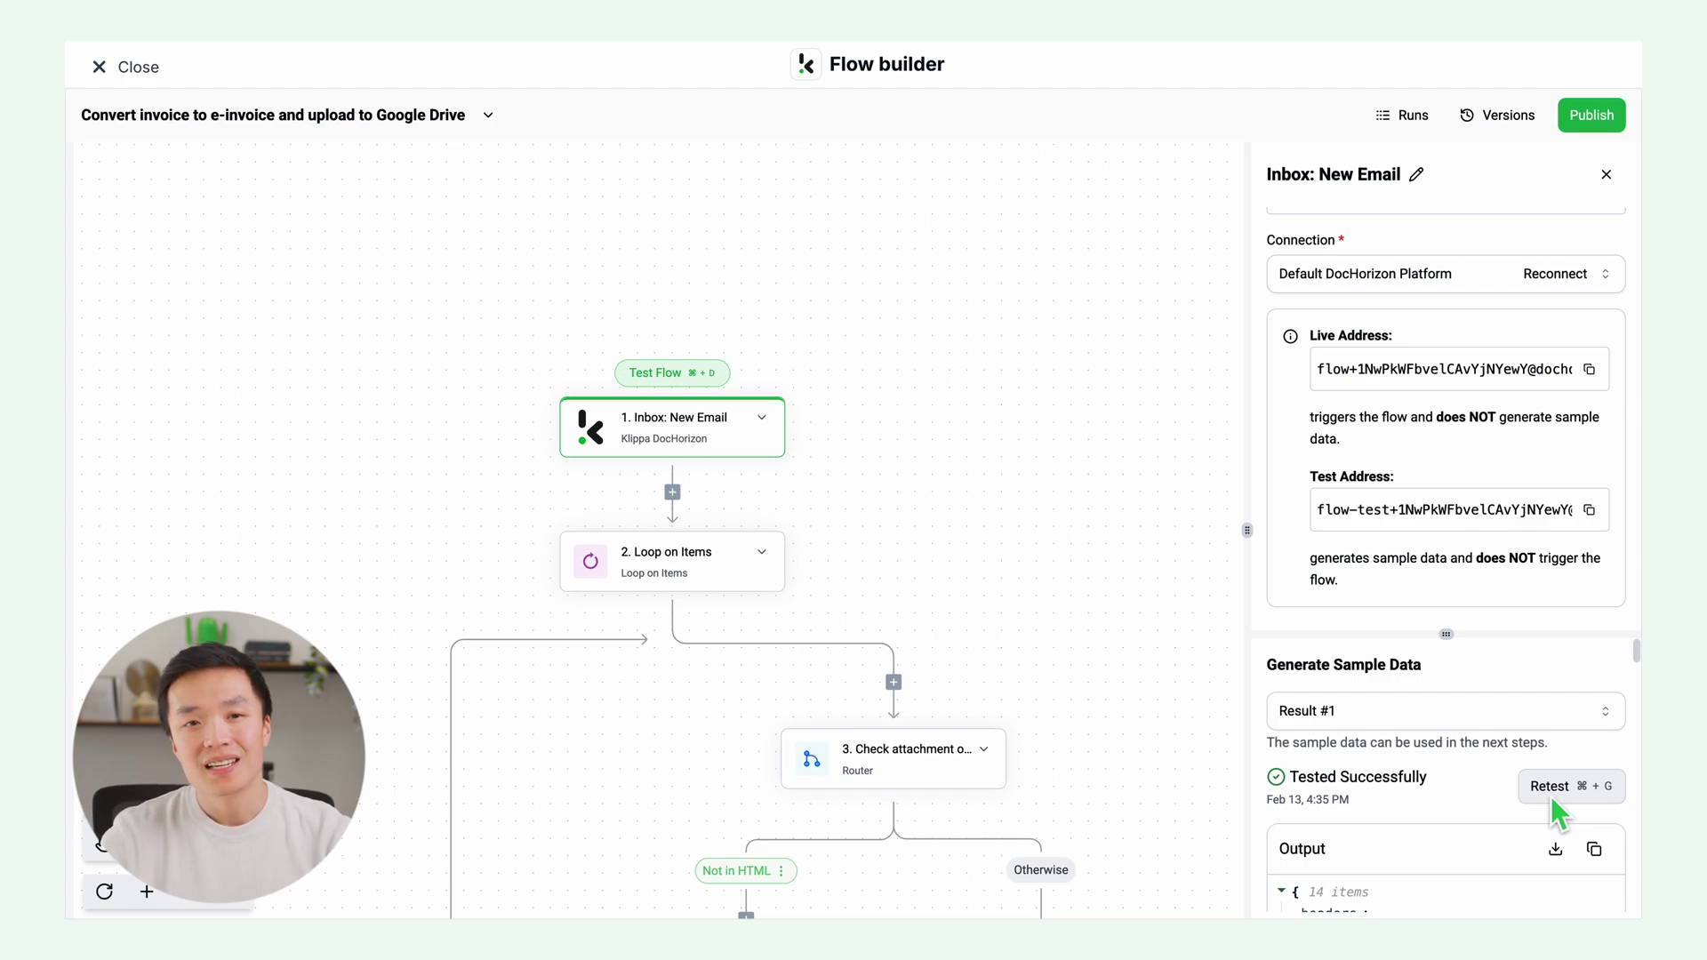
left_click(713, 574)
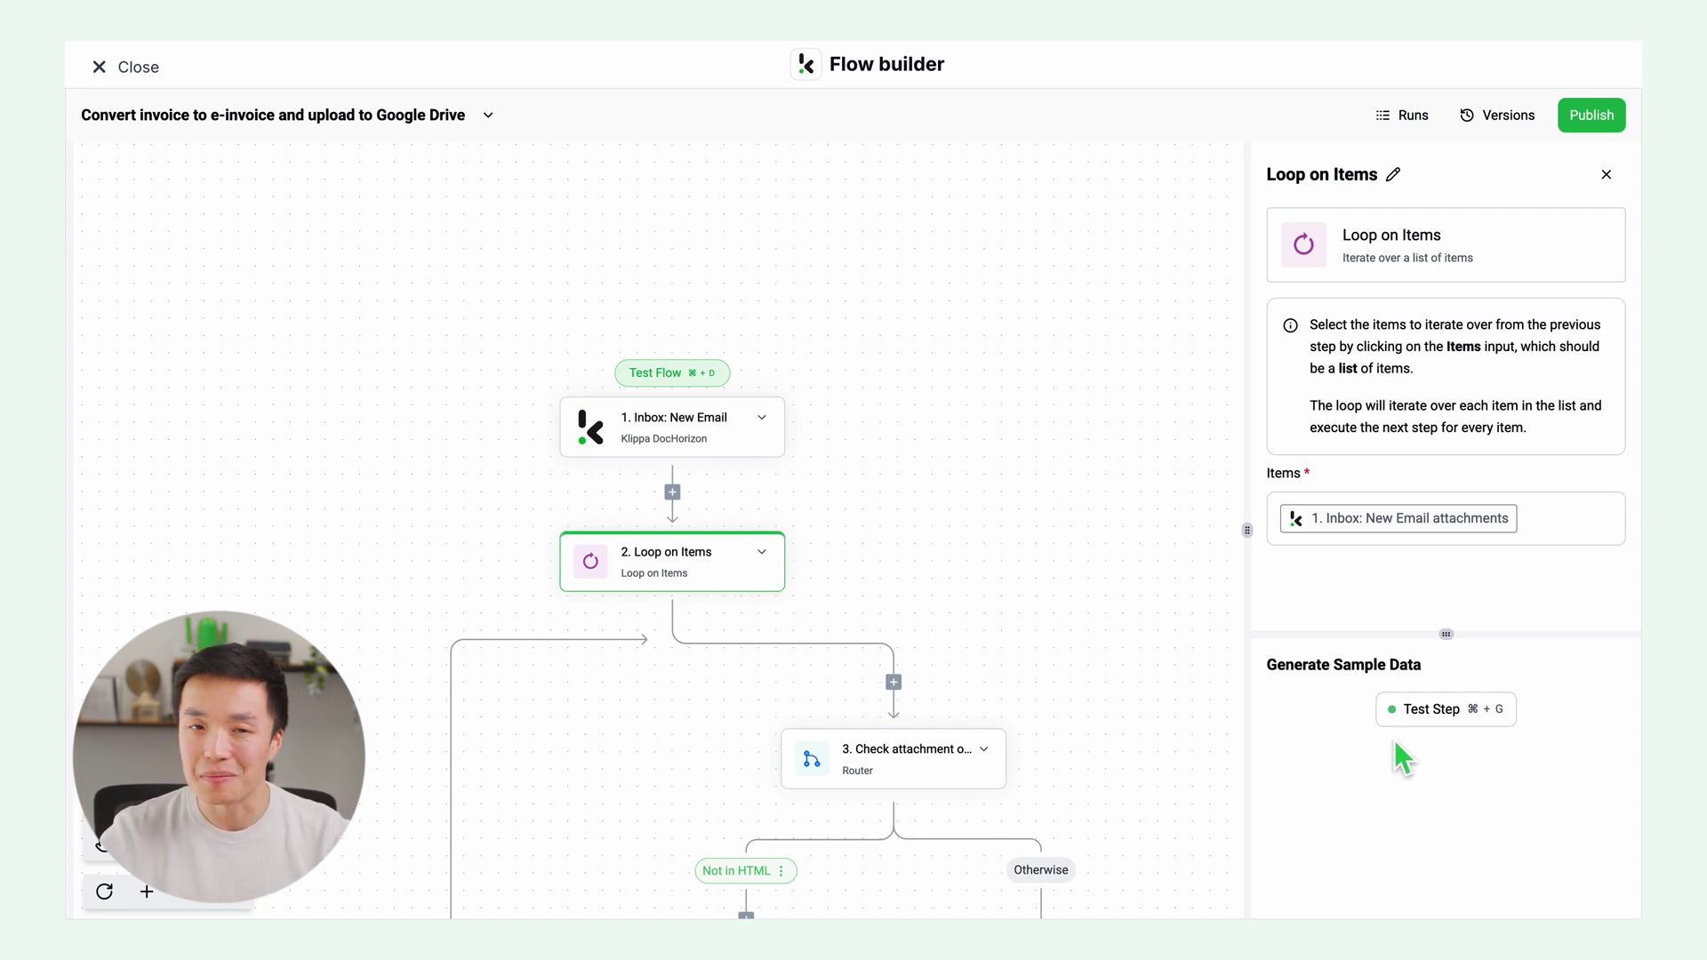
- Test the Loop on Items step and the 3. Check attachment origin router
left_click(1418, 715)
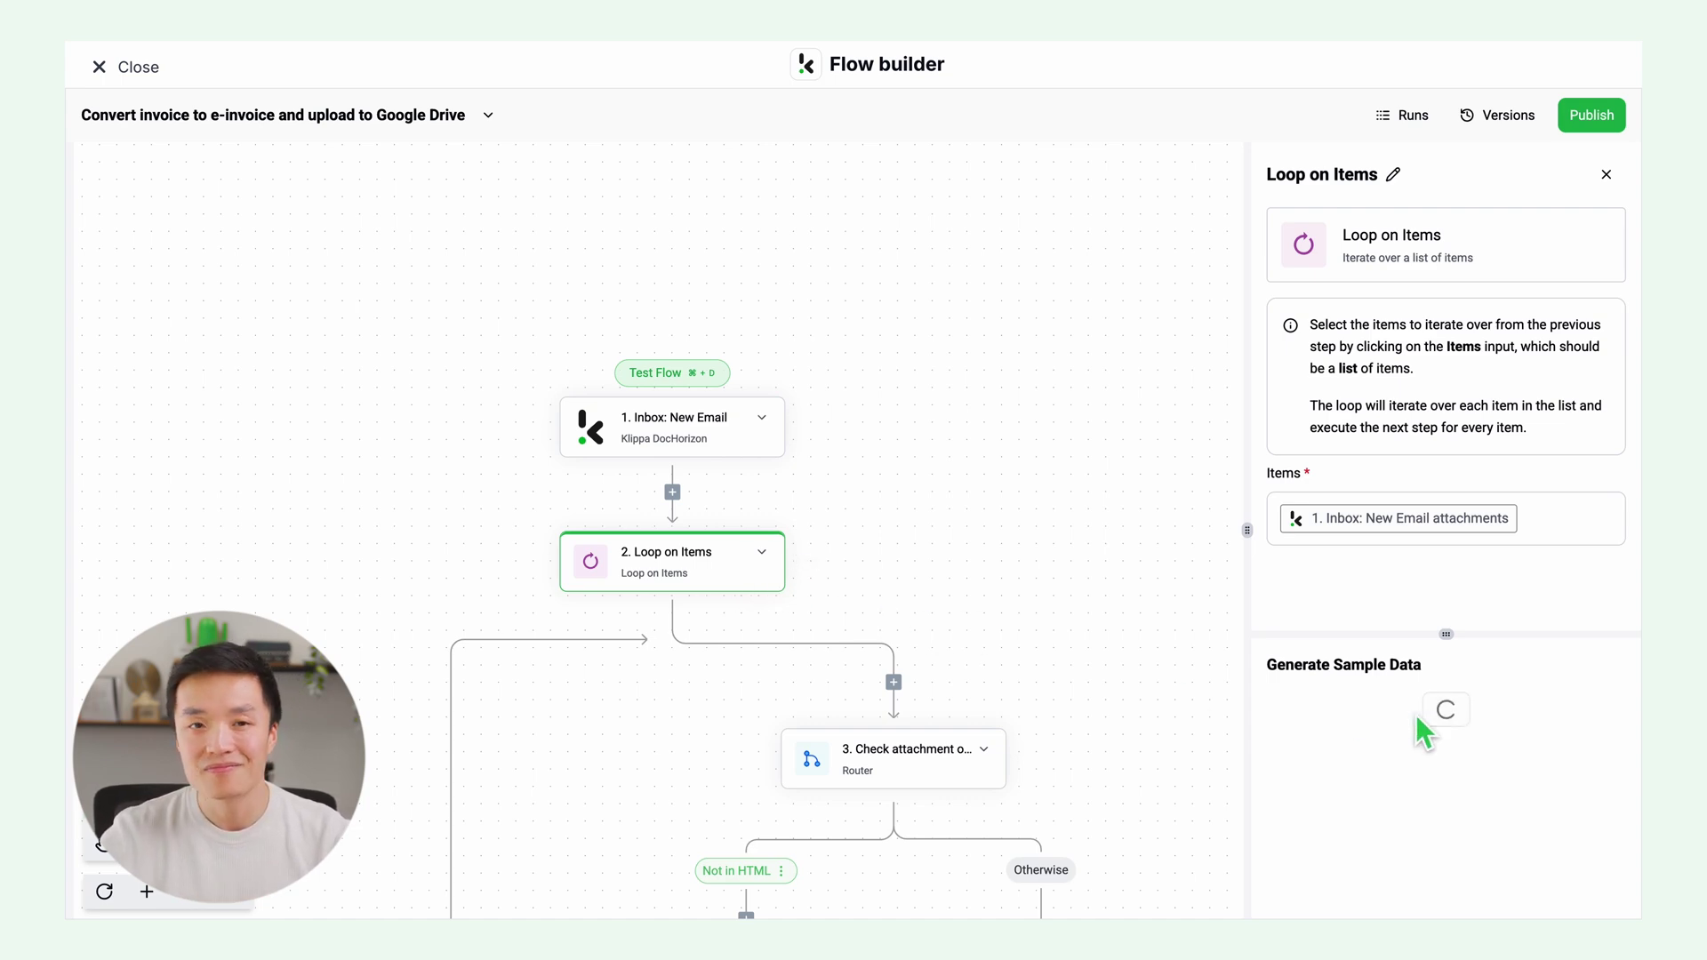
left_click(898, 756)
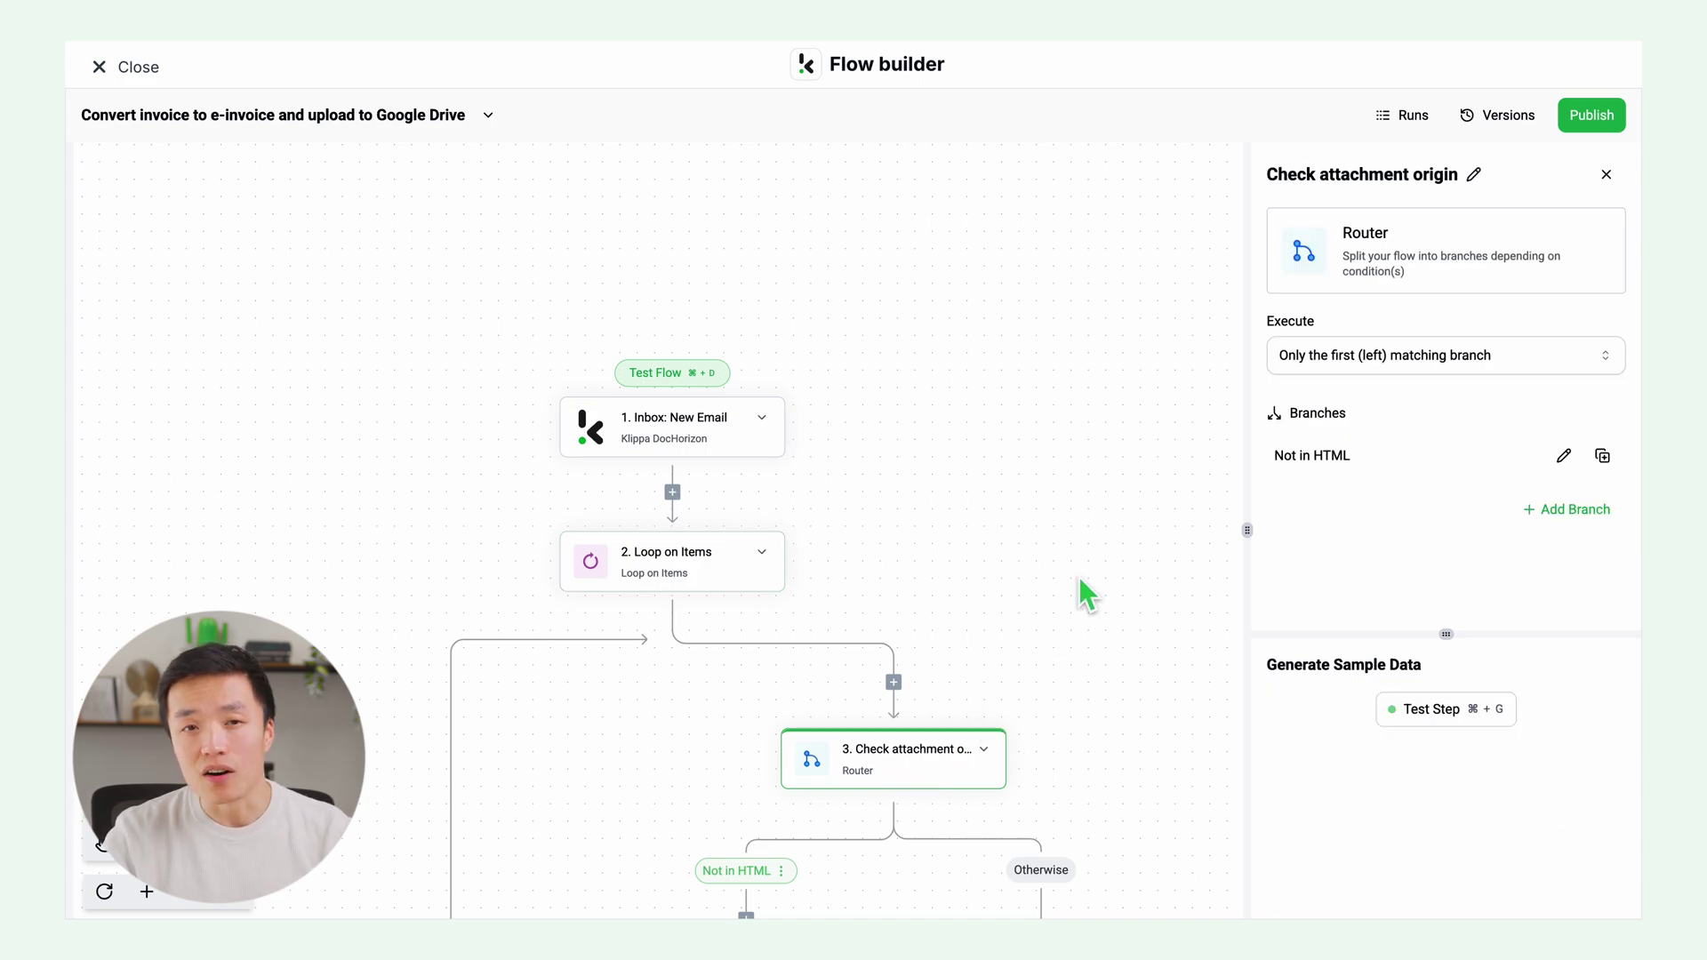
scroll(1079, 578, "down", 8)
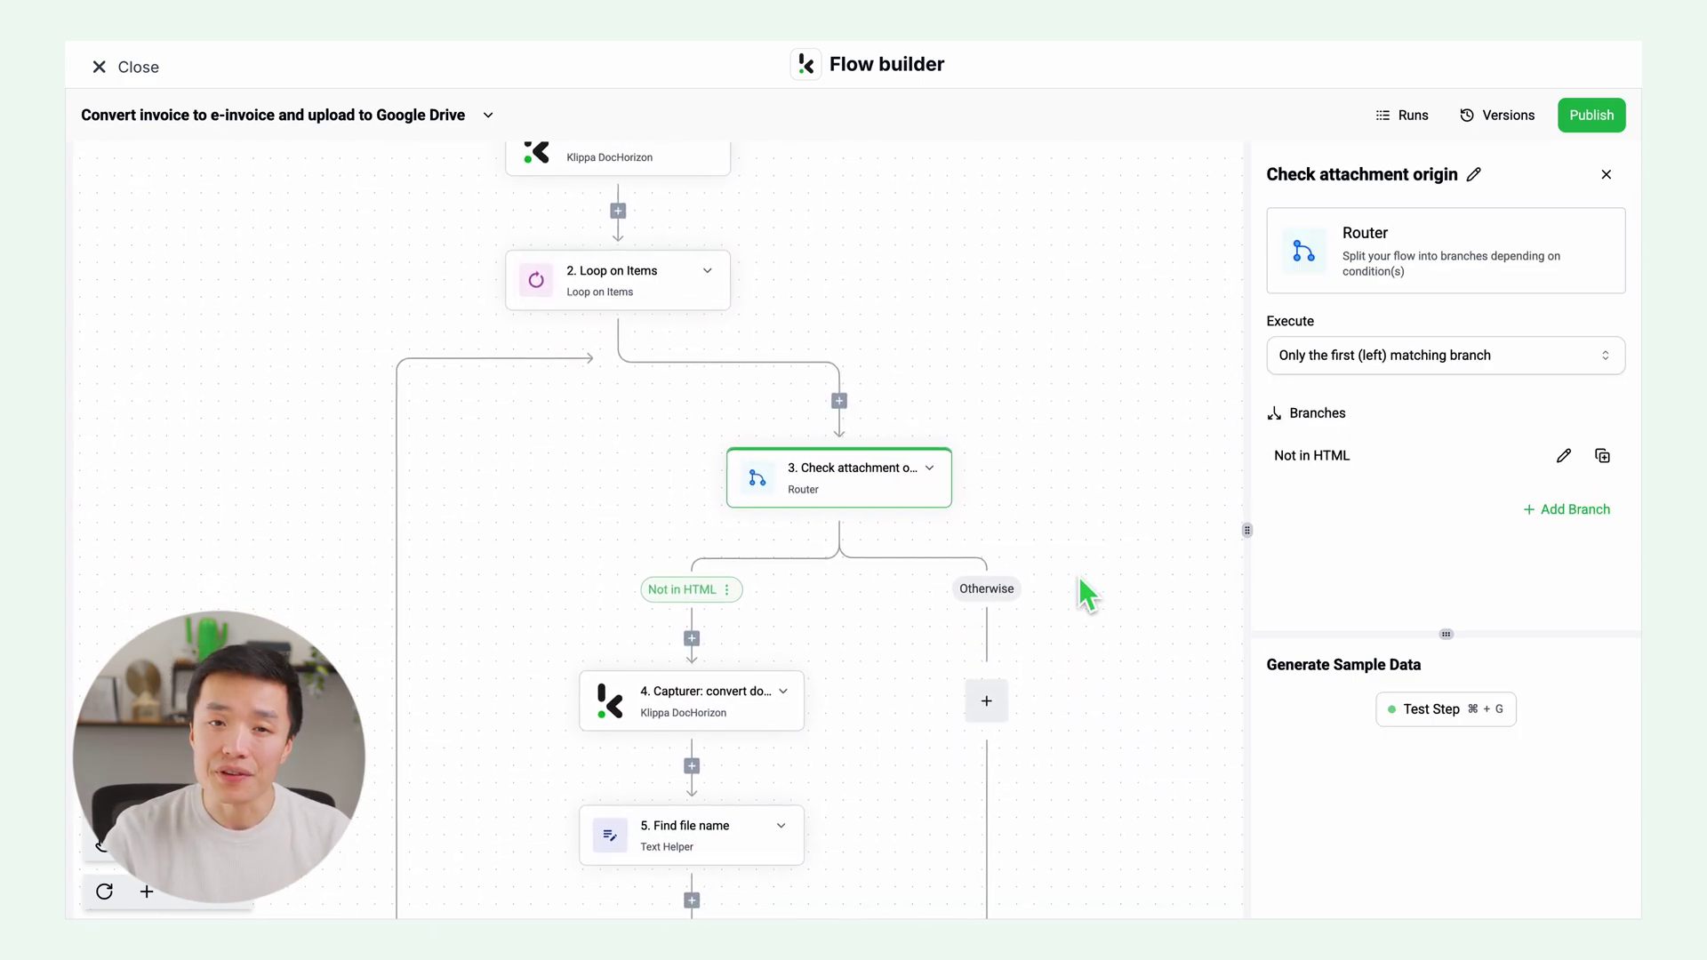
scroll(1079, 577, "down", 2)
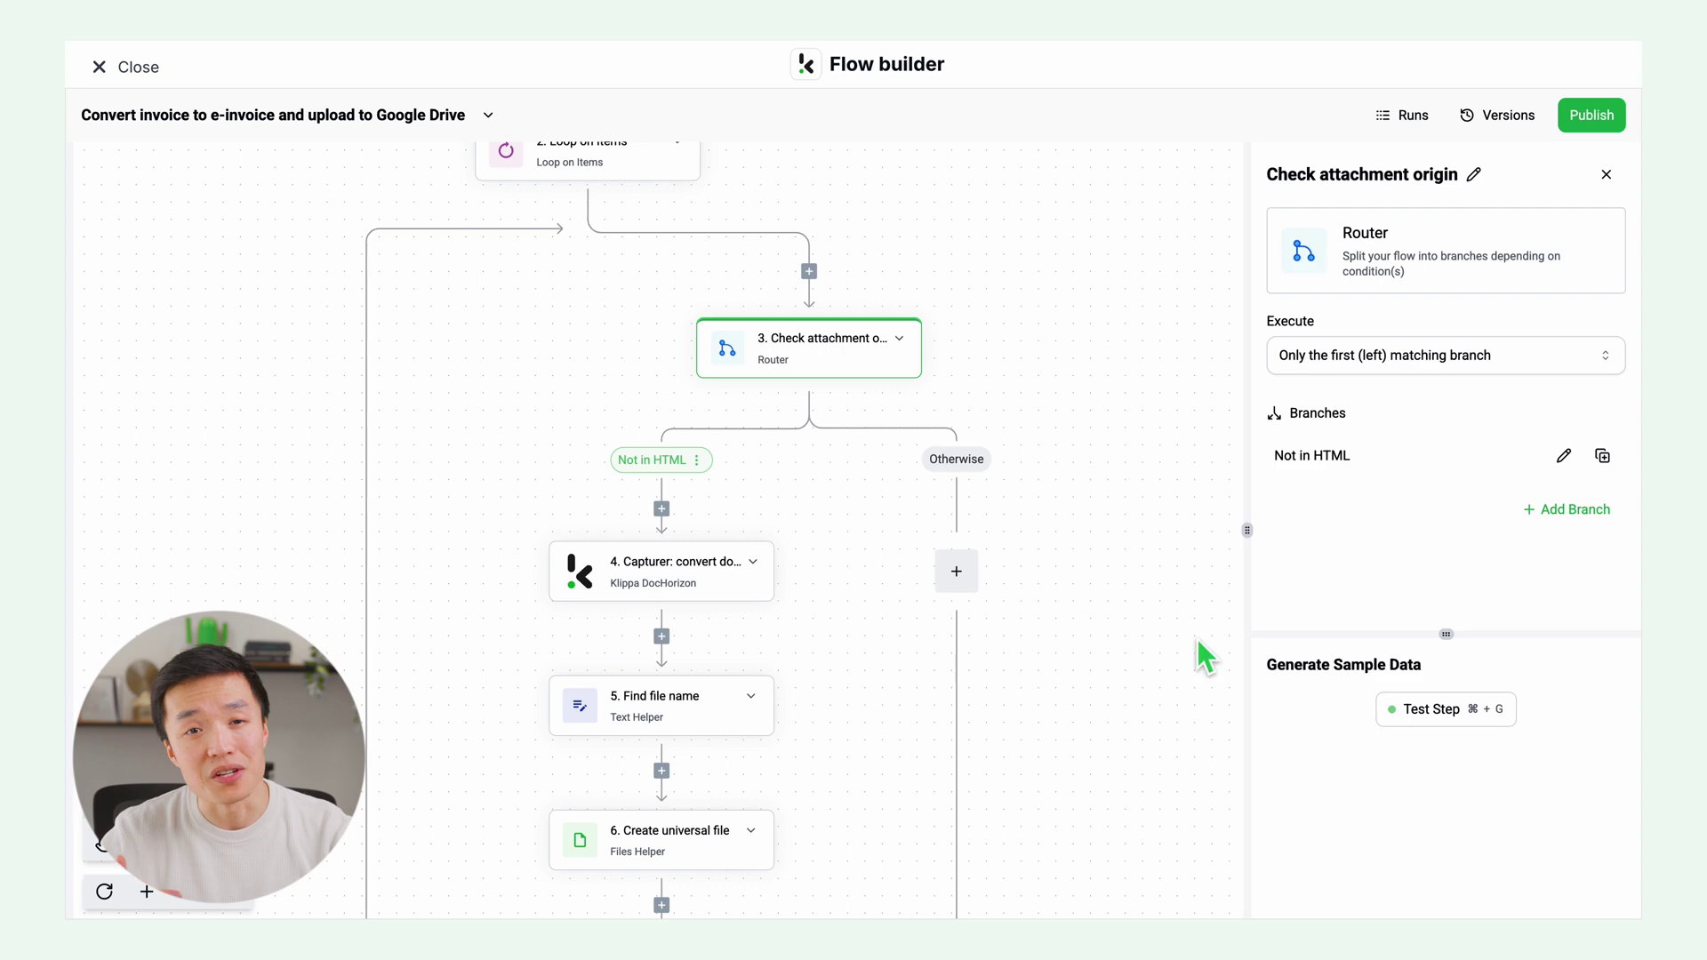
left_click(1433, 709)
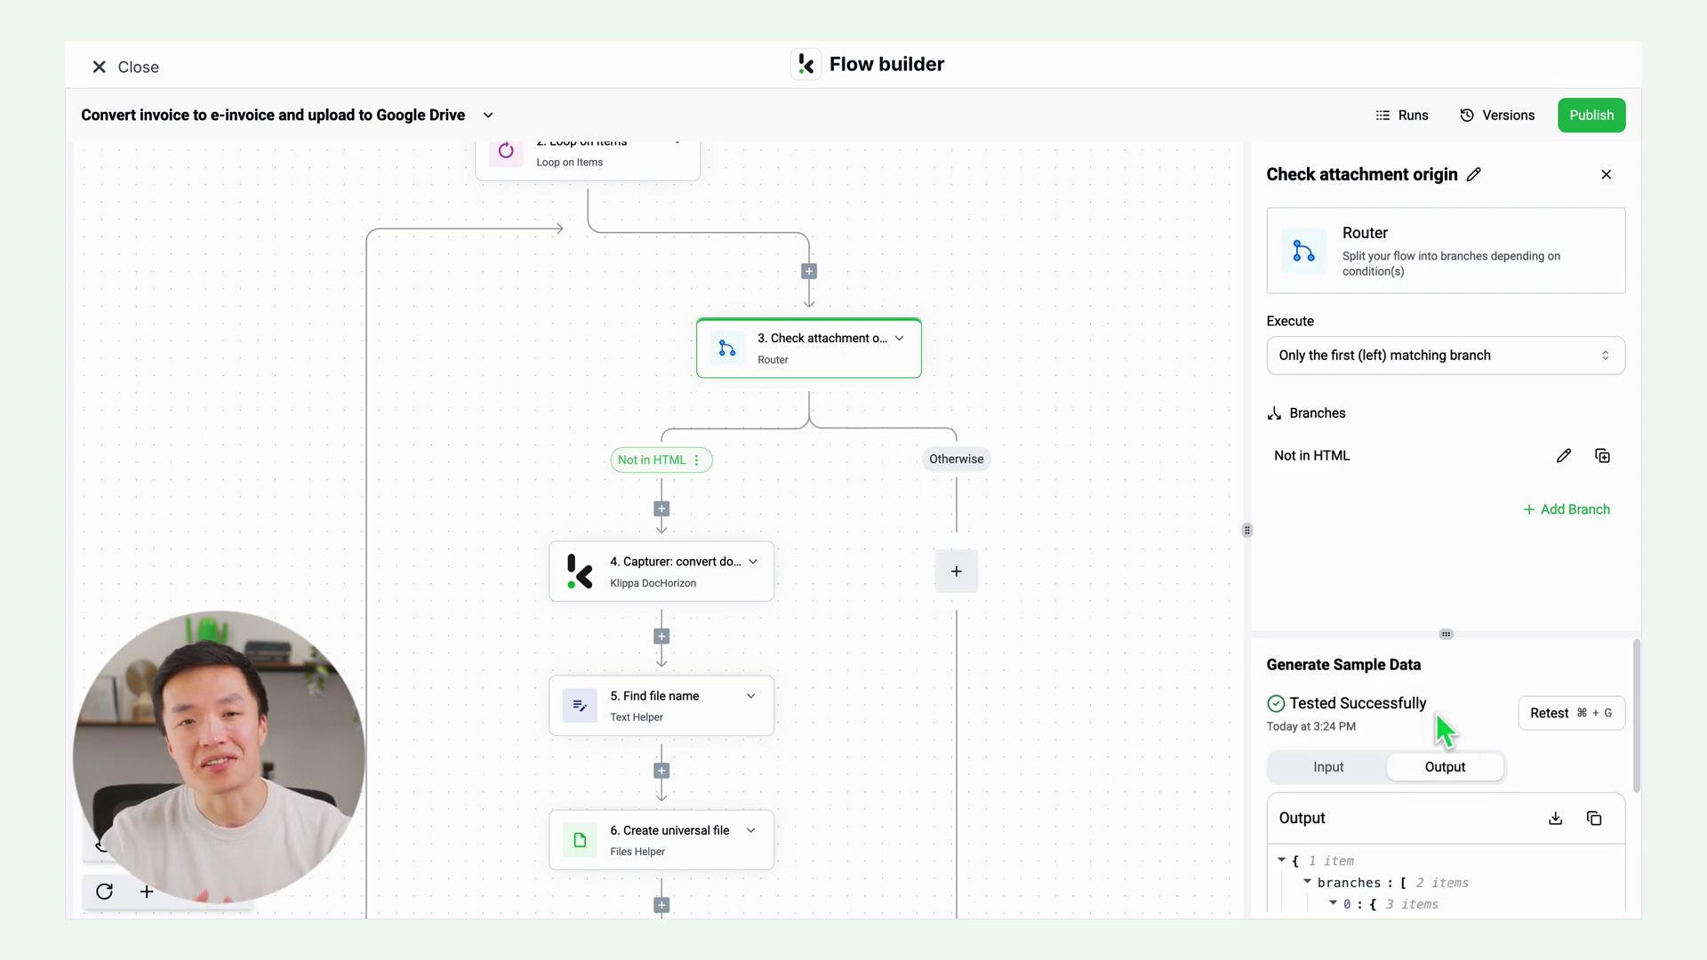
- Retest the 4. Capturer step, confirming HITL is enabled with slug xrechnung_v3
left_click(640, 578)
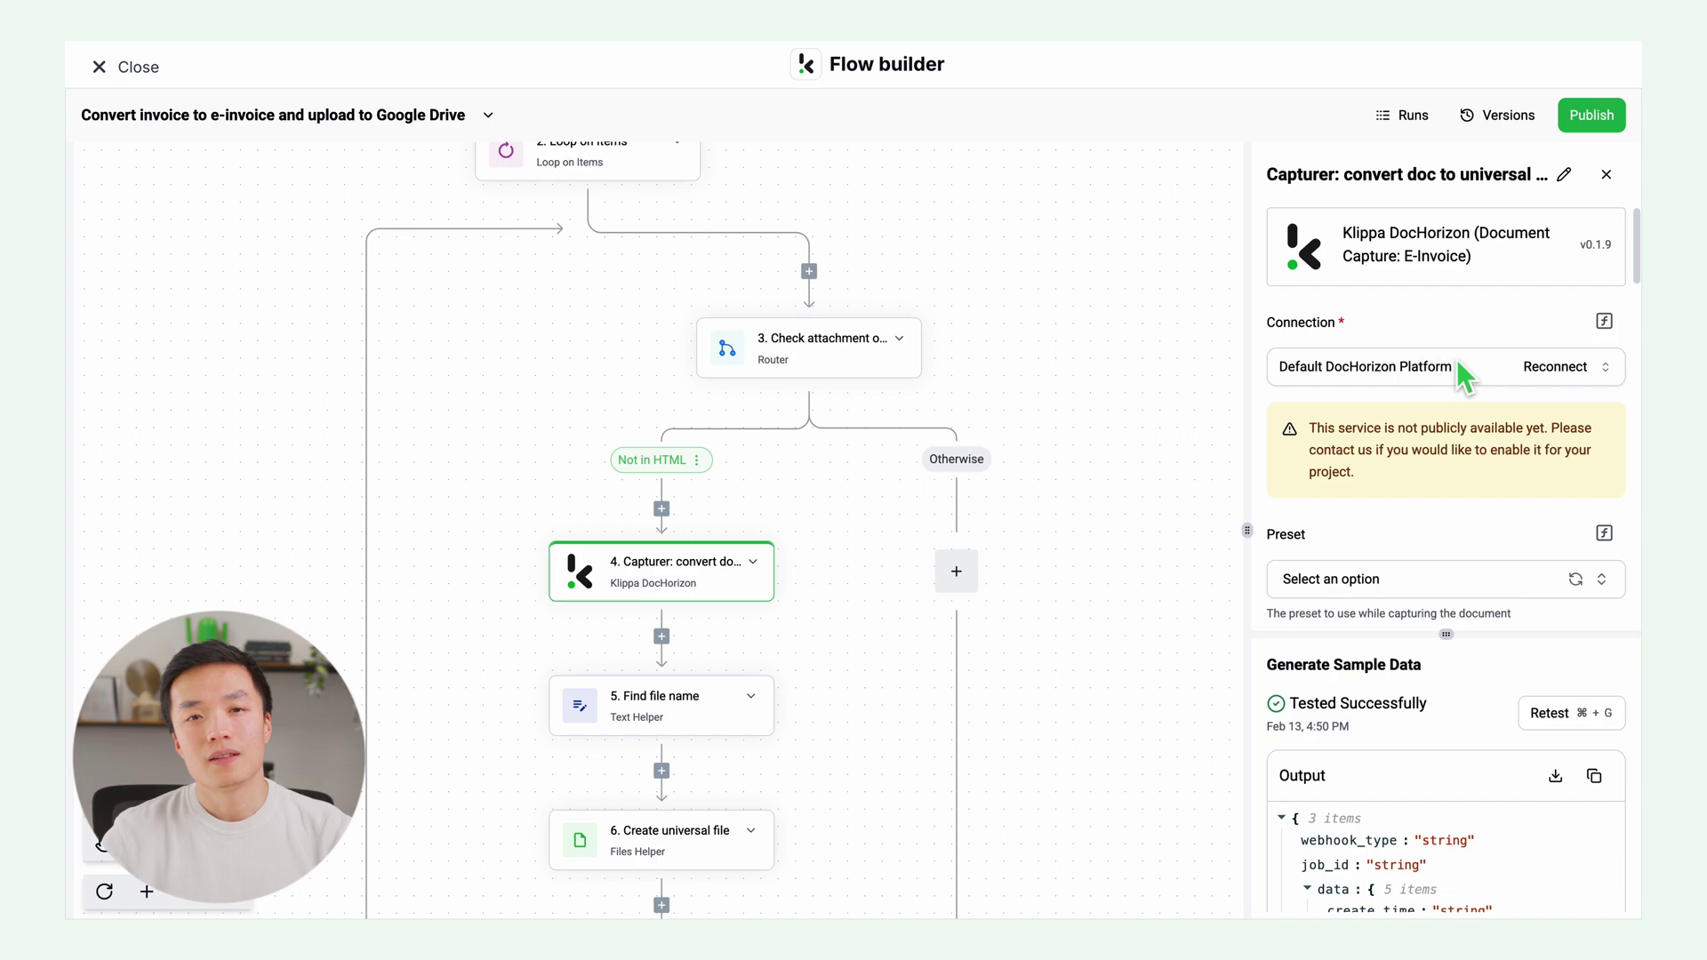
scroll(1431, 534, "down", 10)
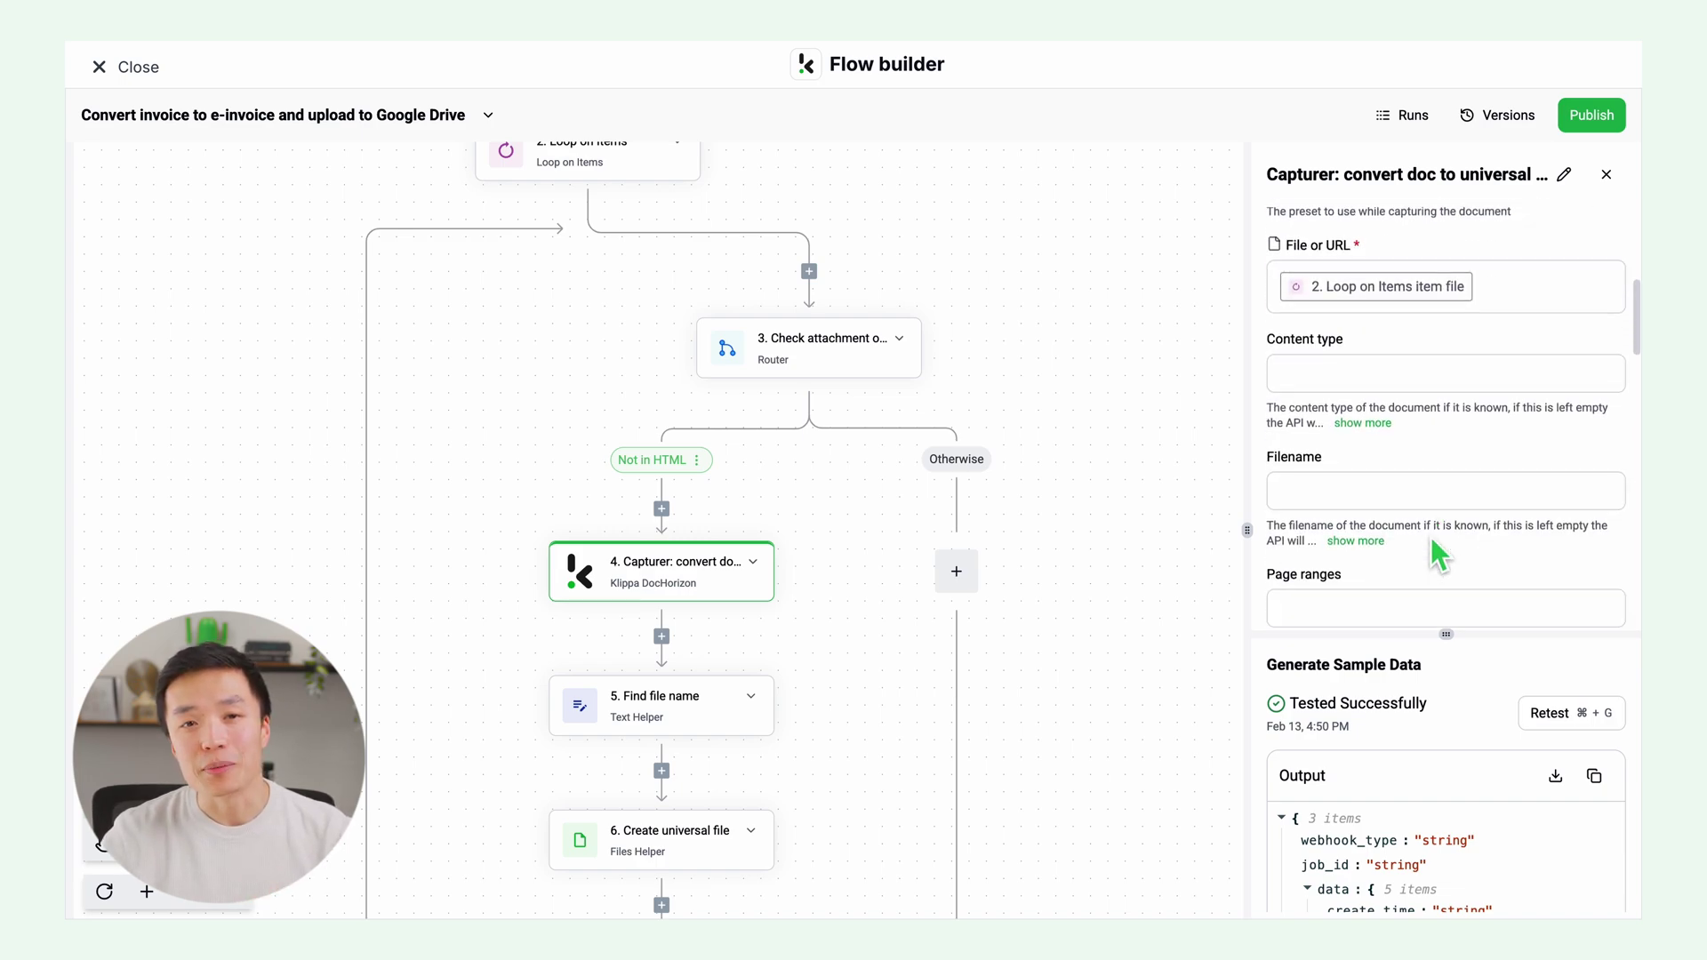
scroll(1434, 546, "down", 1)
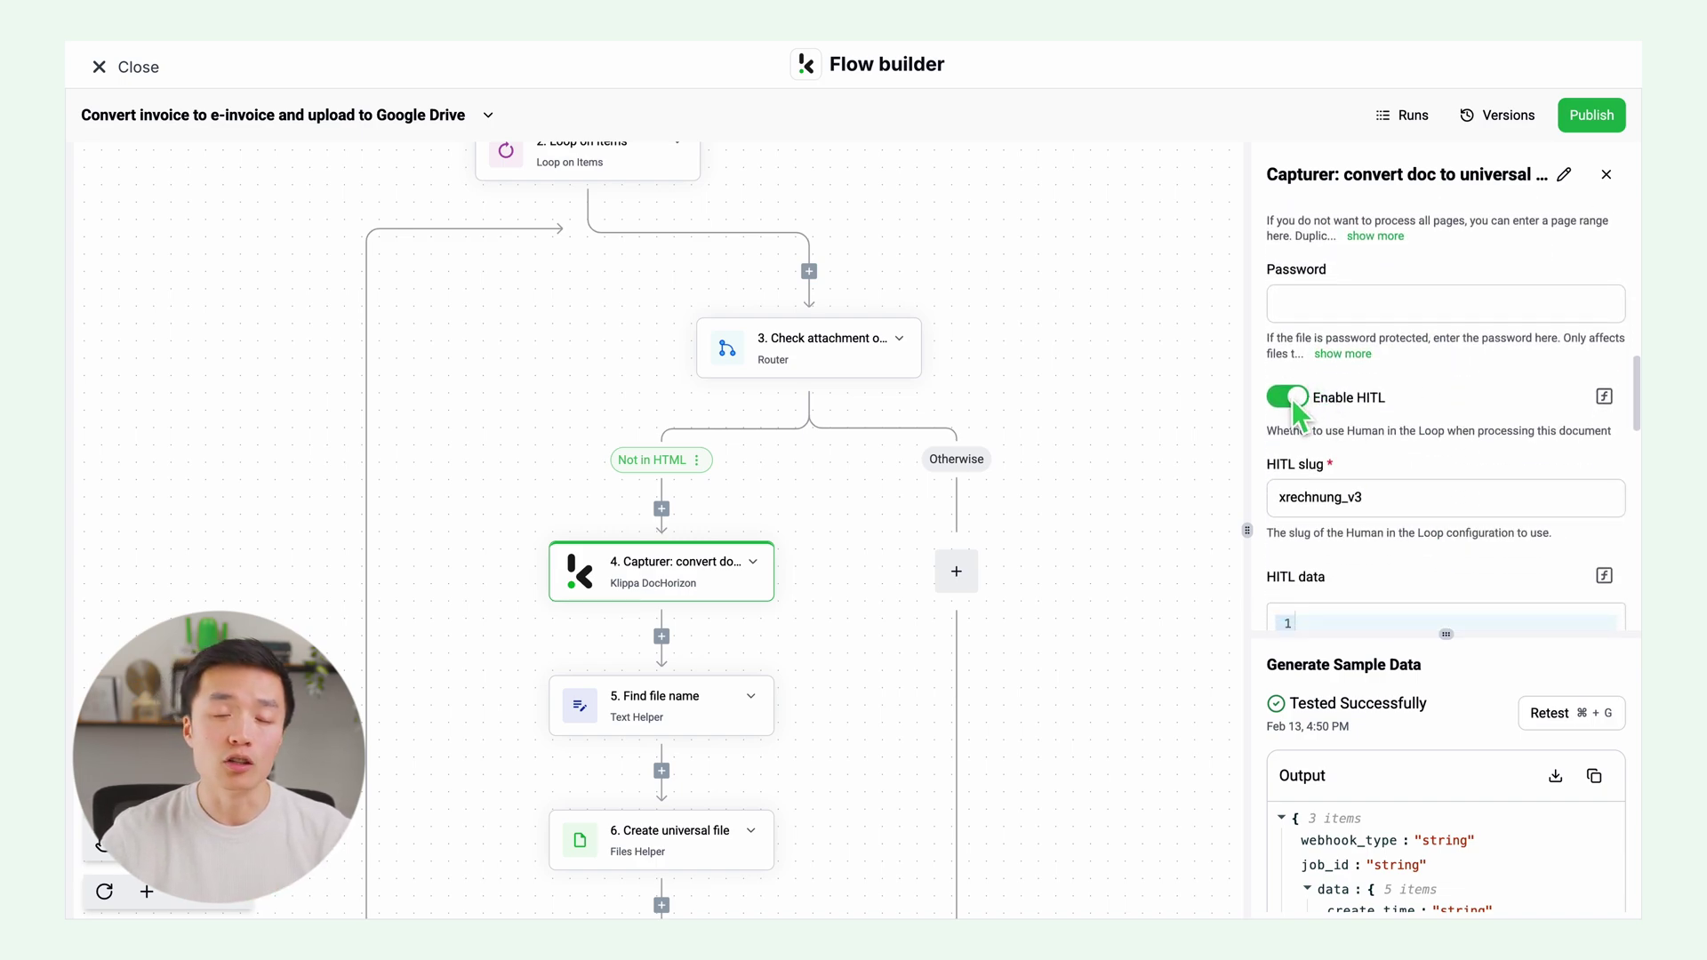
left_click(1377, 502)
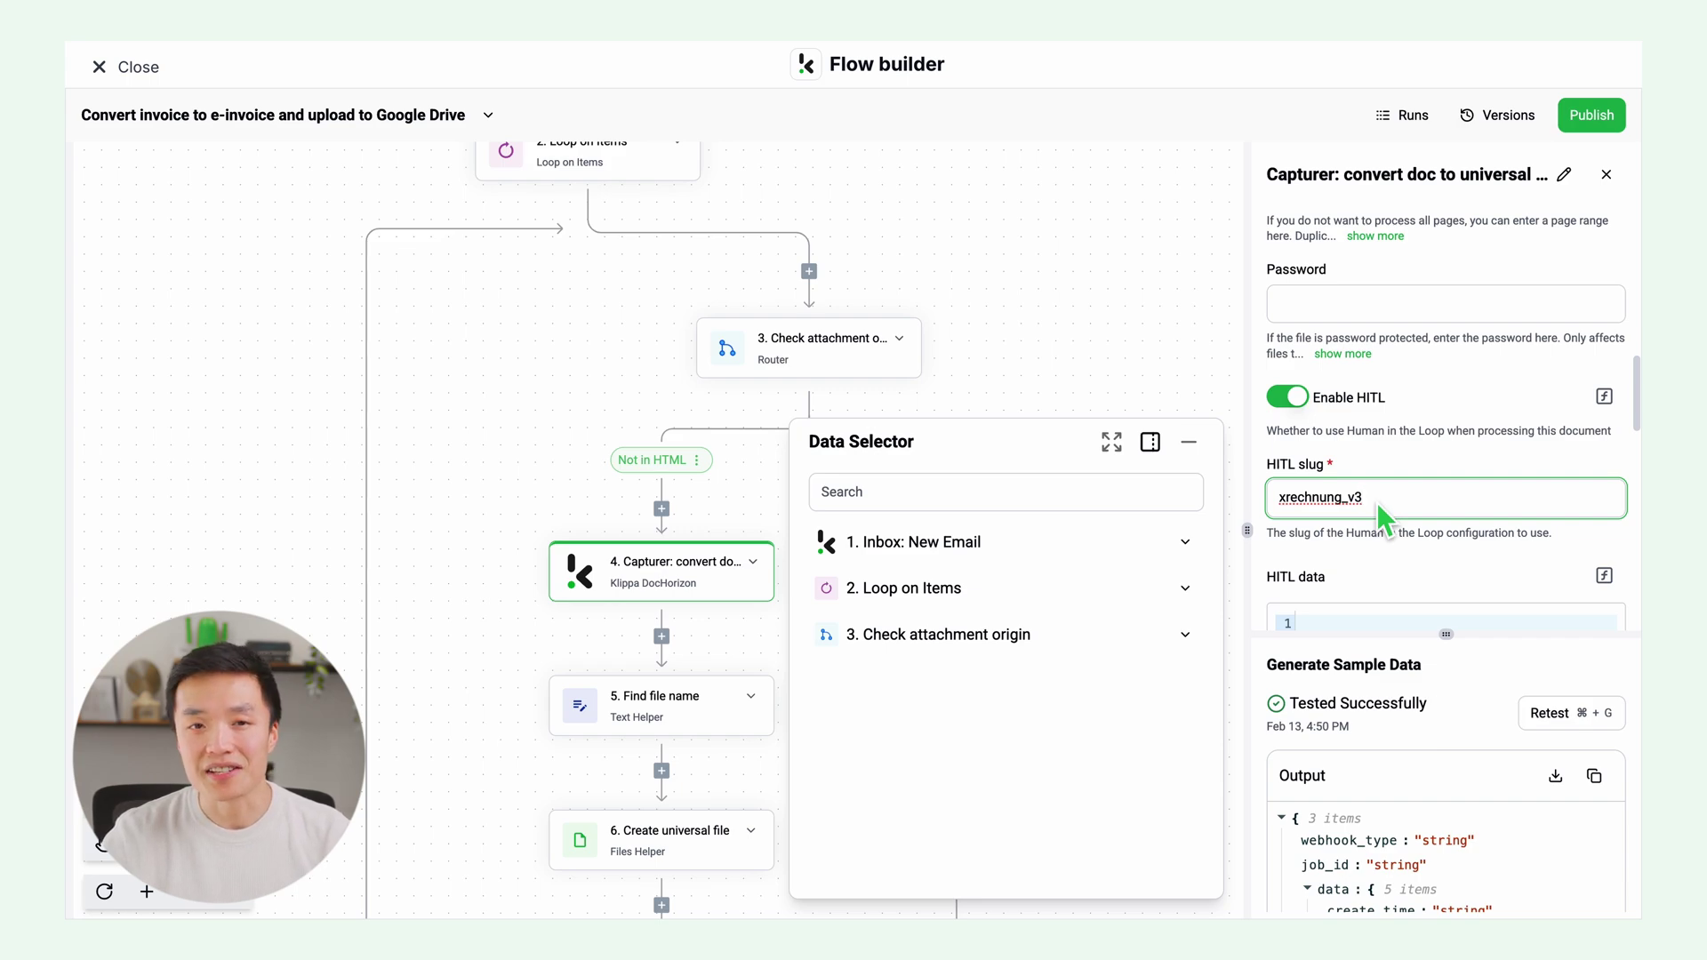
left_click(1549, 714)
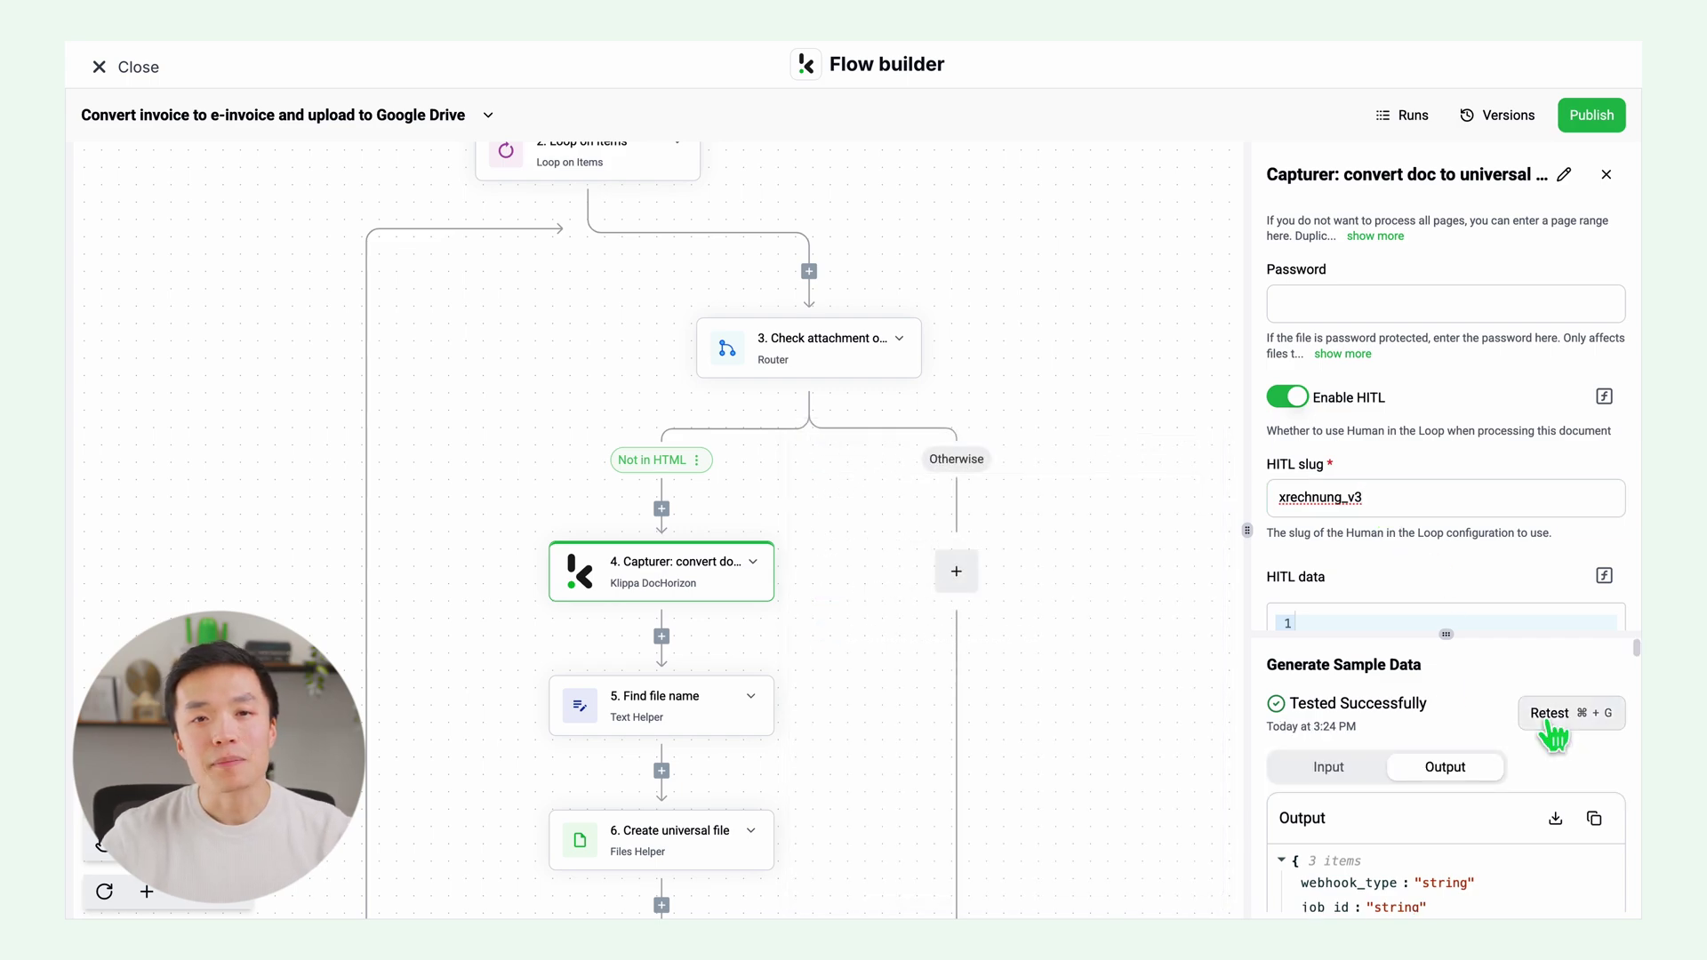
- Retest the 5. Find file name step, producing the name invoice-grey
left_click(669, 711)
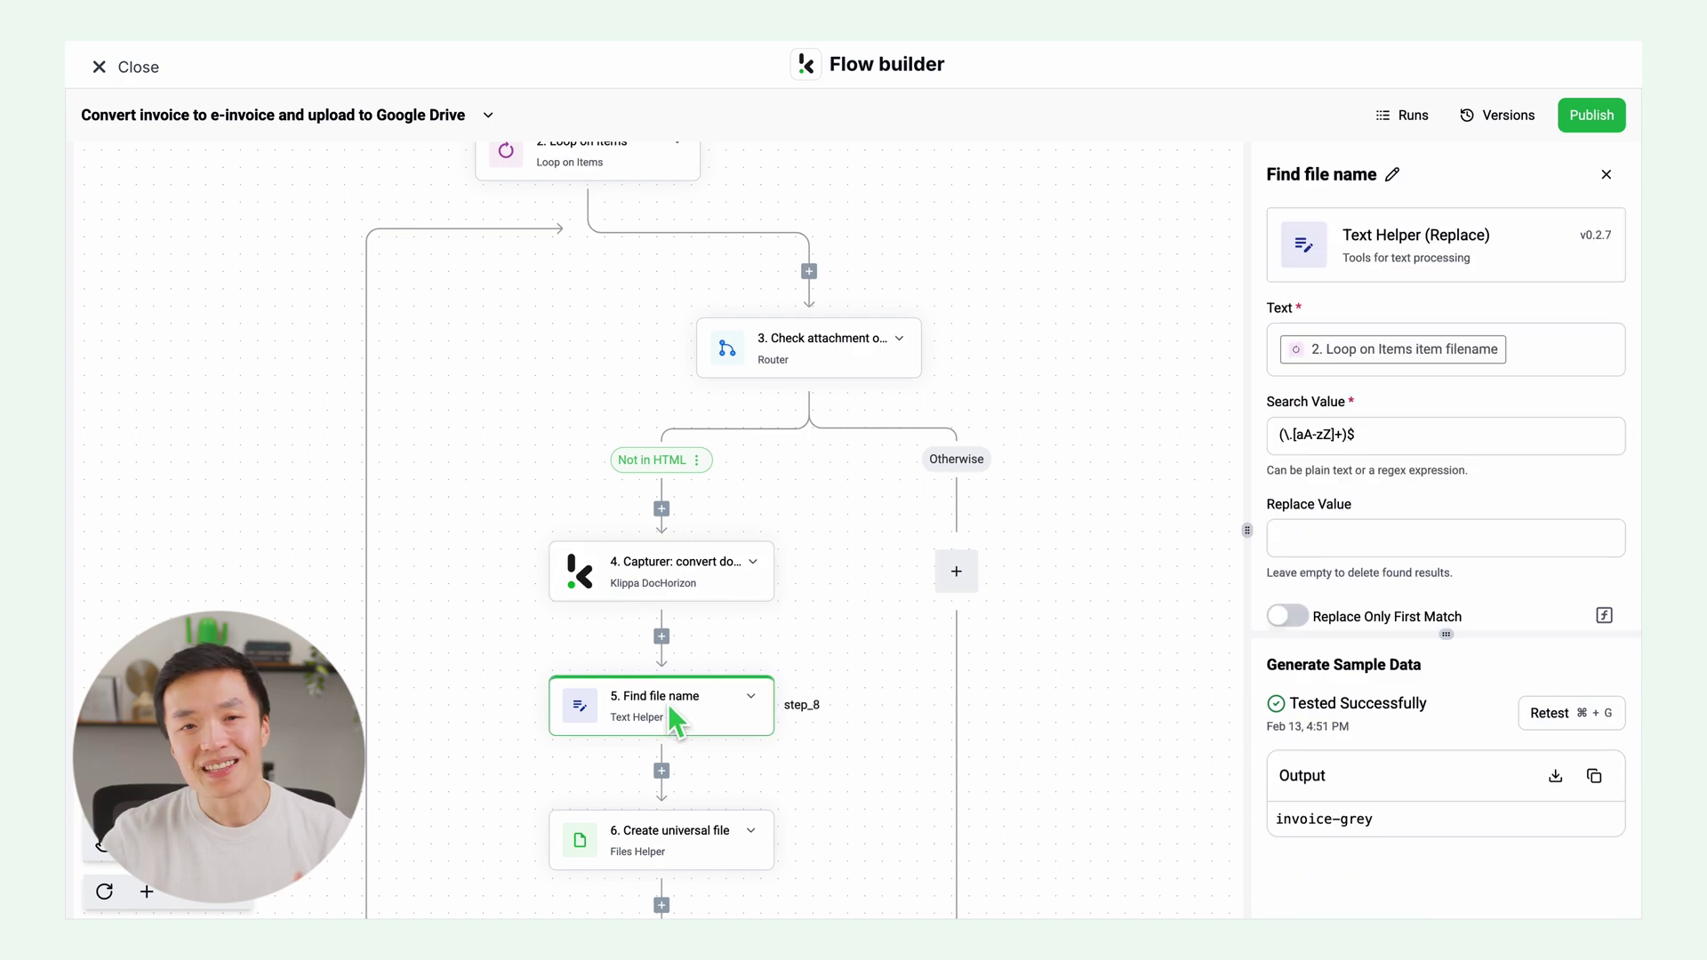
scroll(1481, 493, "down", 2)
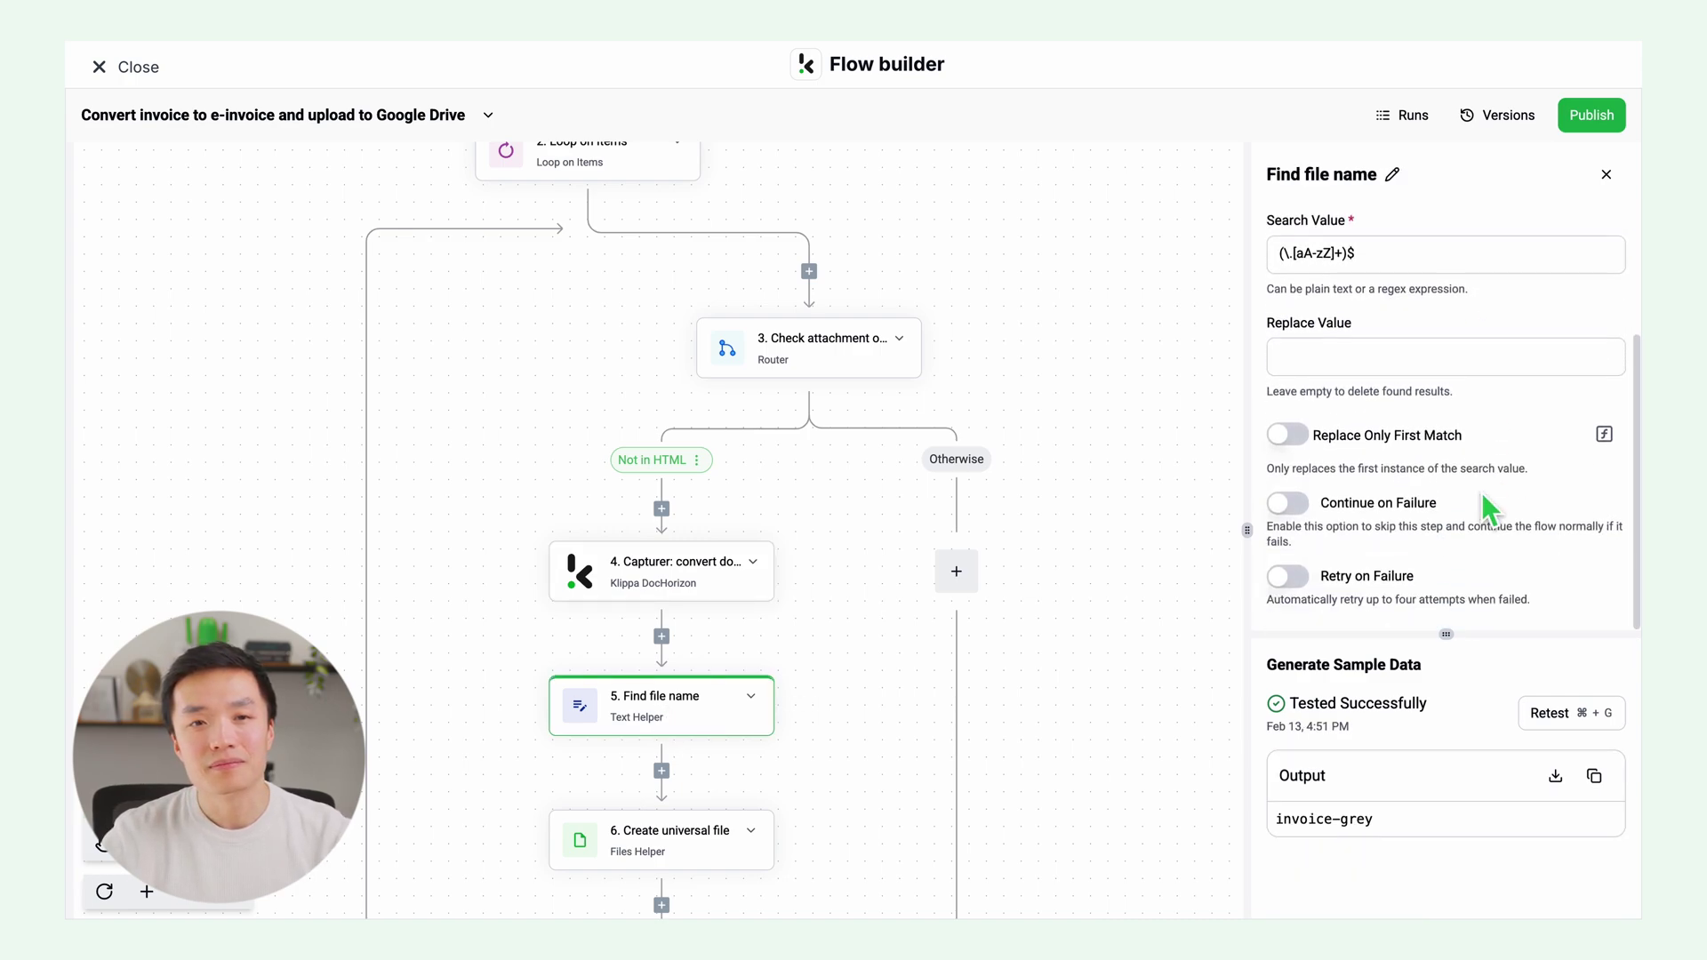
left_click(1561, 712)
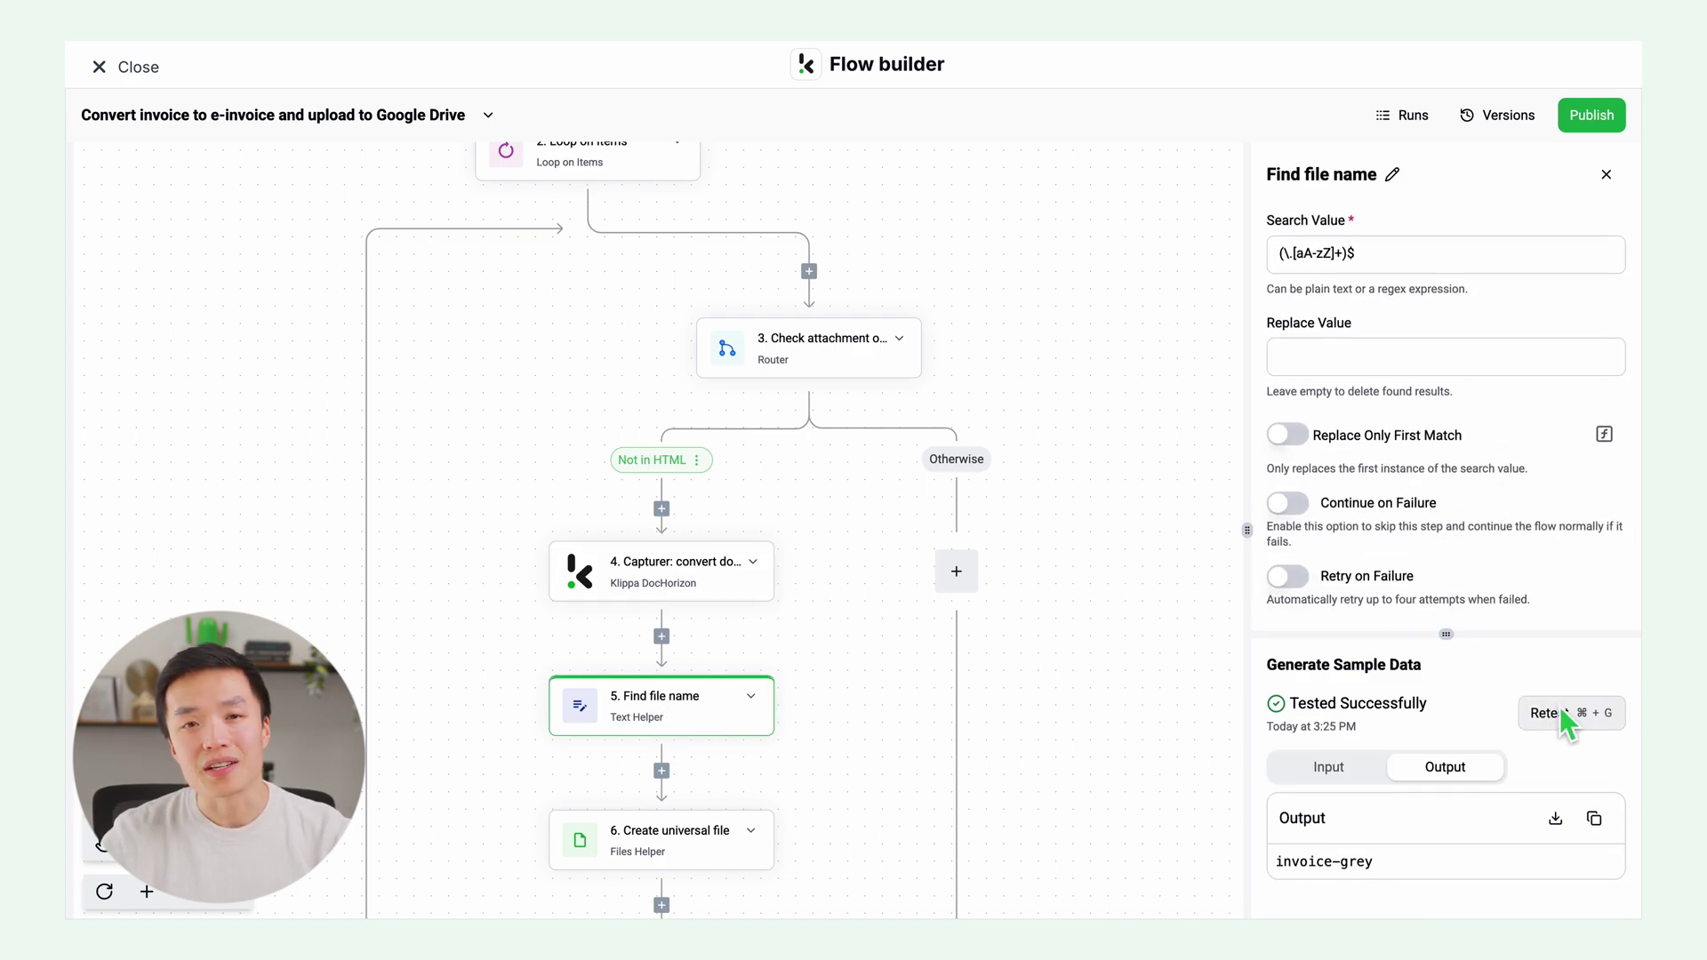
- Retest the 6. Create universal file step, producing invoice-grey.json
left_click(714, 849)
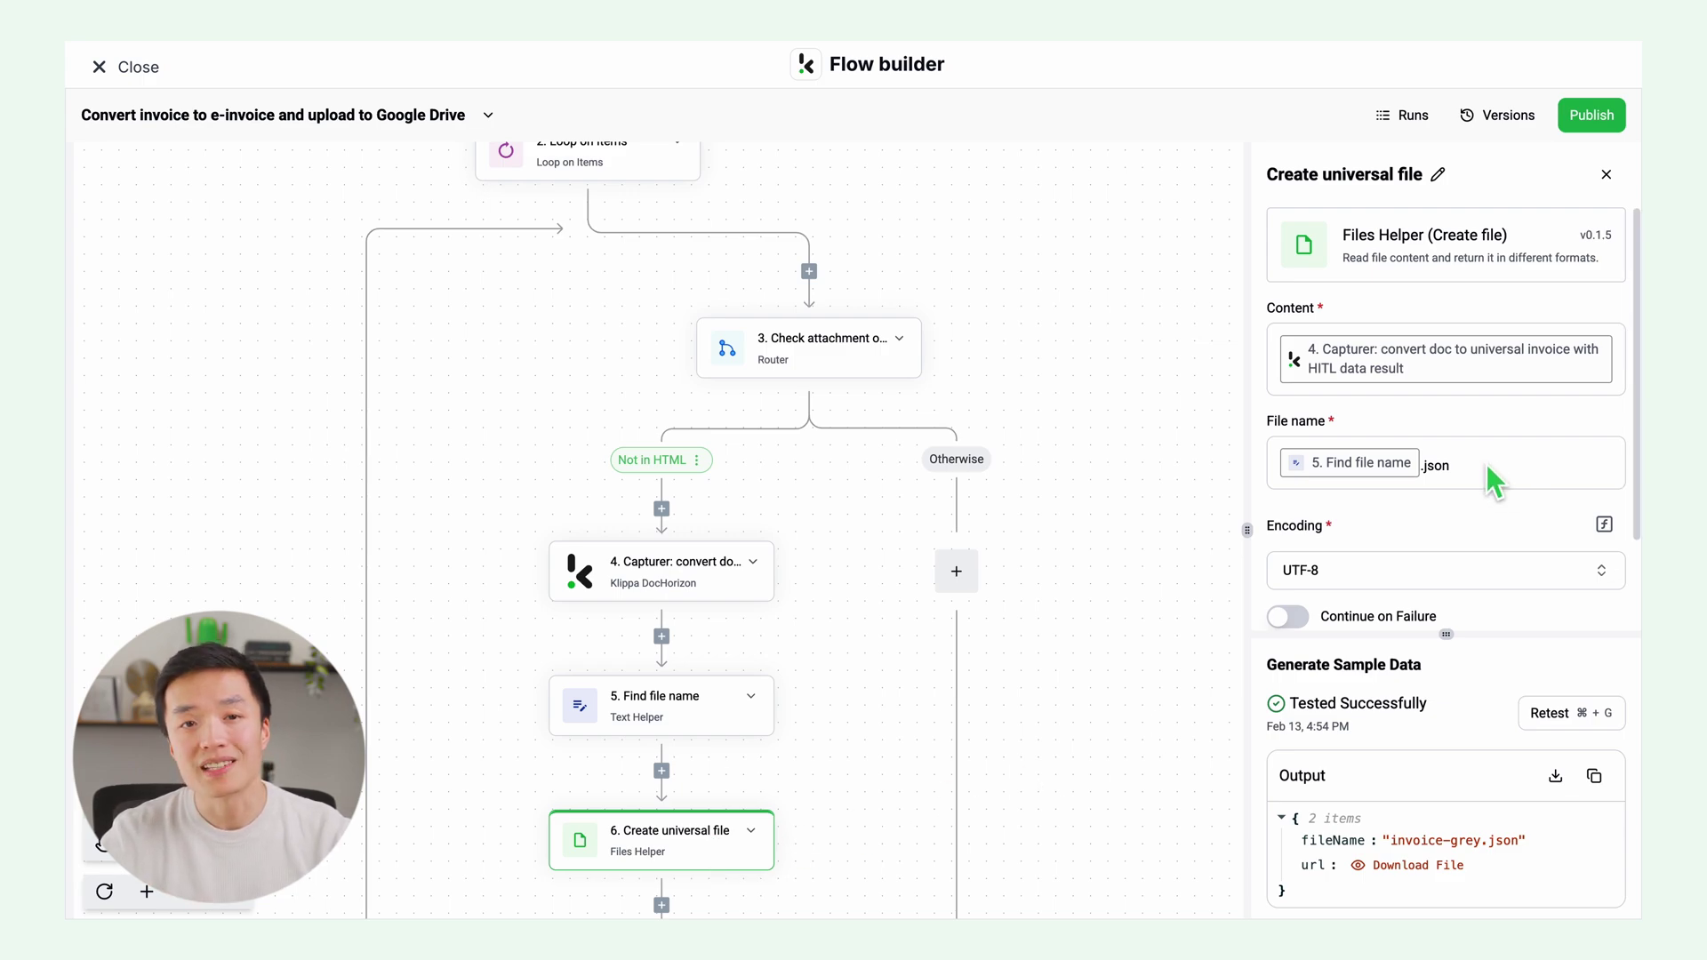
scroll(1494, 480, "down", 2)
left_click(1556, 713)
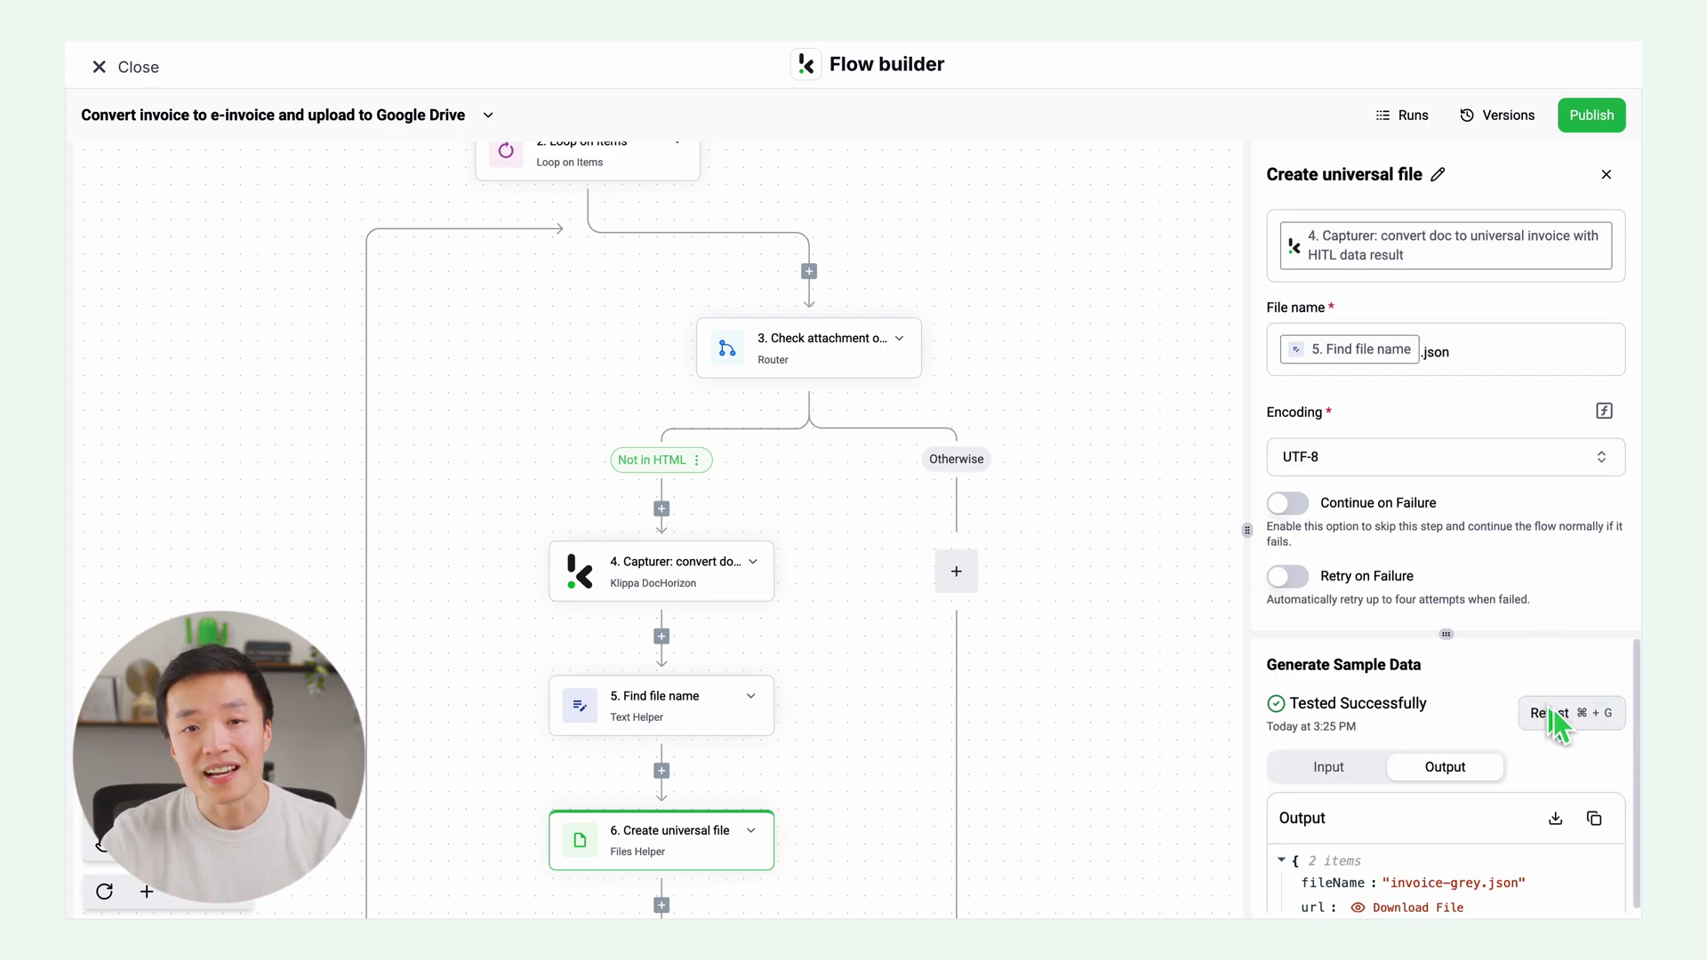
- Retest the E-Invoicing step with its e-invoice type unchanged, then view the Output-folder Upload file step
scroll(1060, 722, "down", 5)
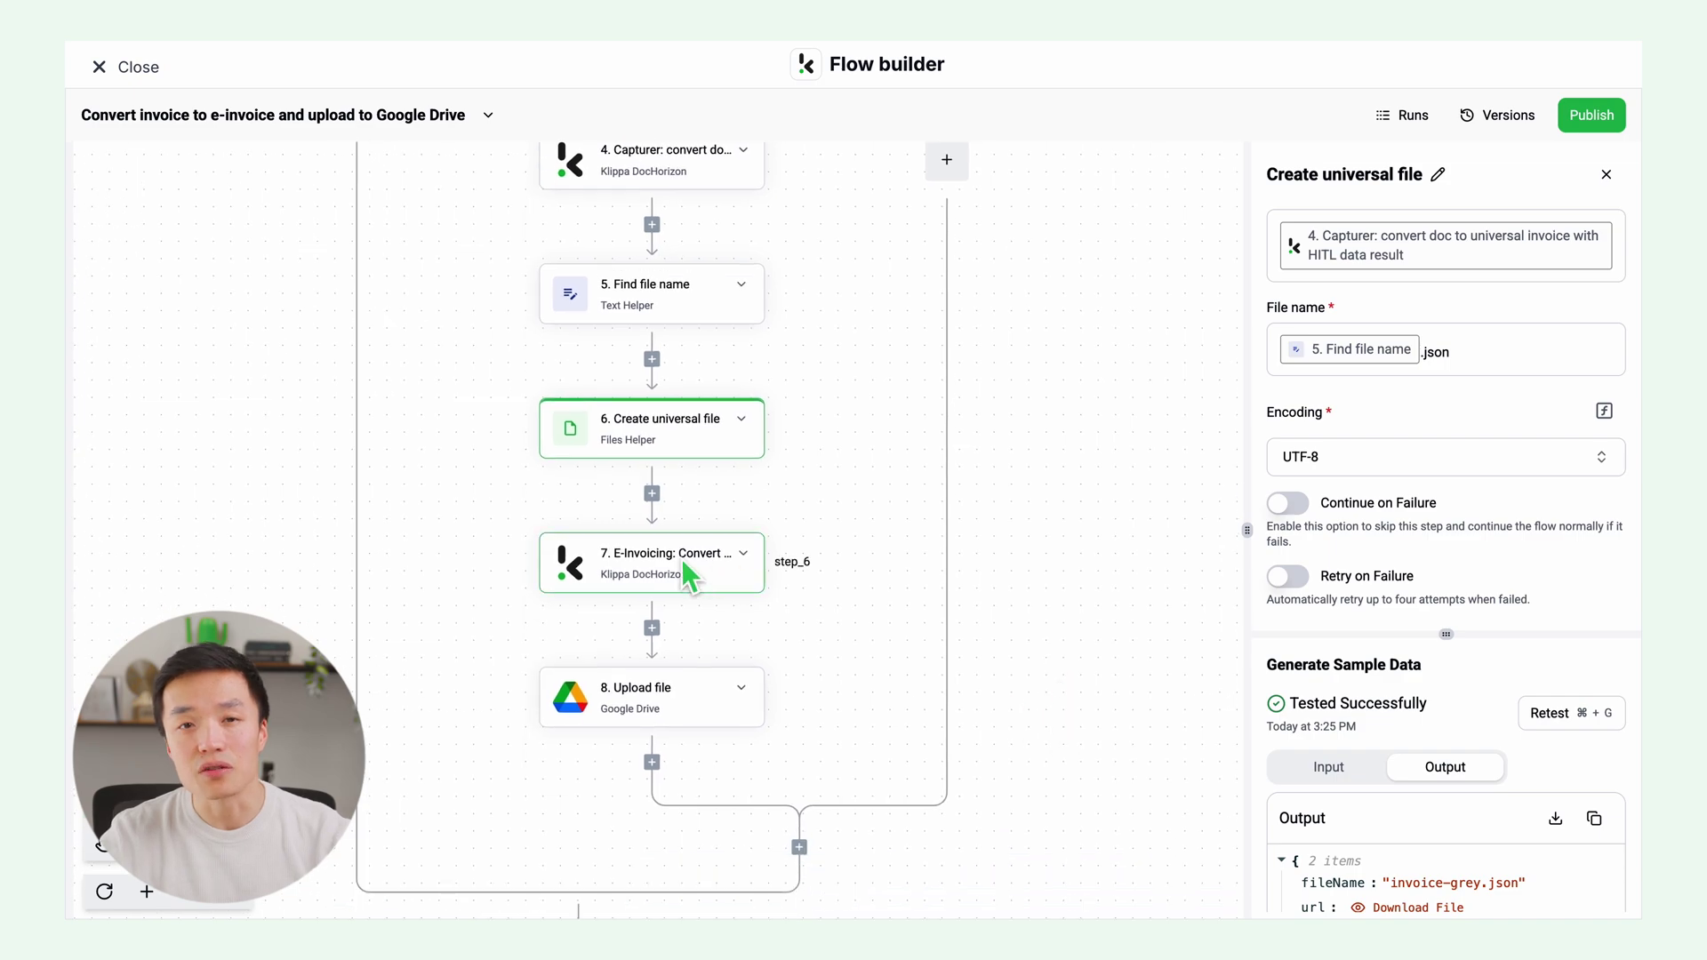
left_click(690, 577)
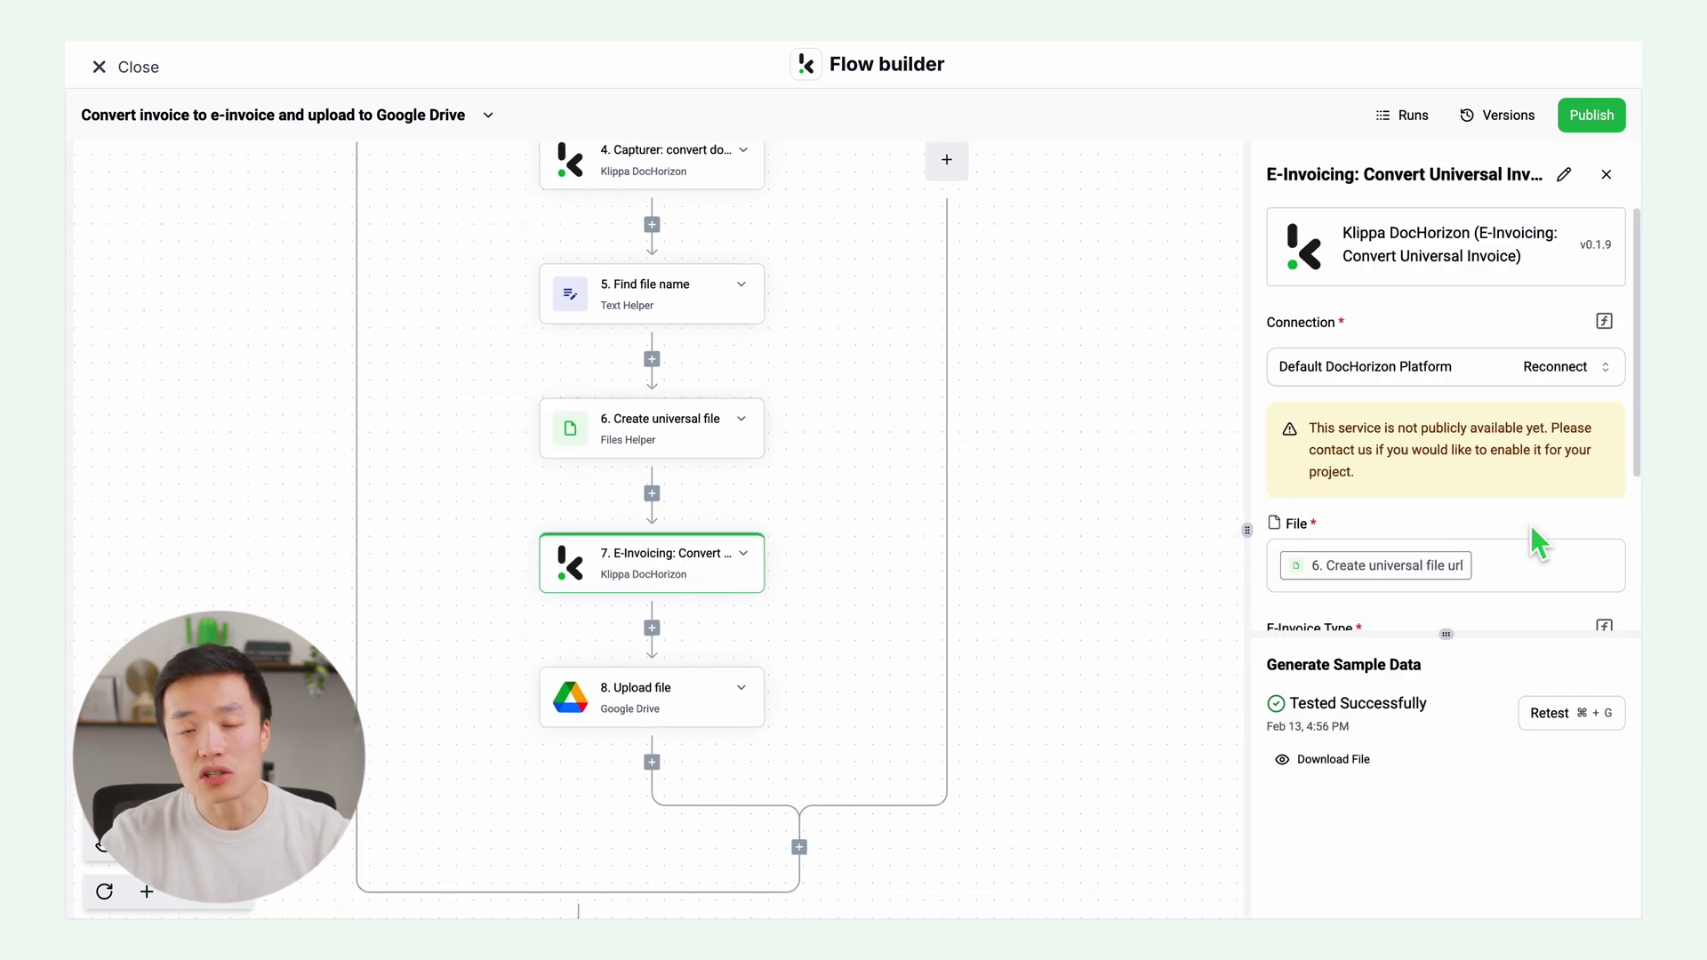
scroll(1528, 530, "down", 2)
scroll(1529, 530, "down", 1)
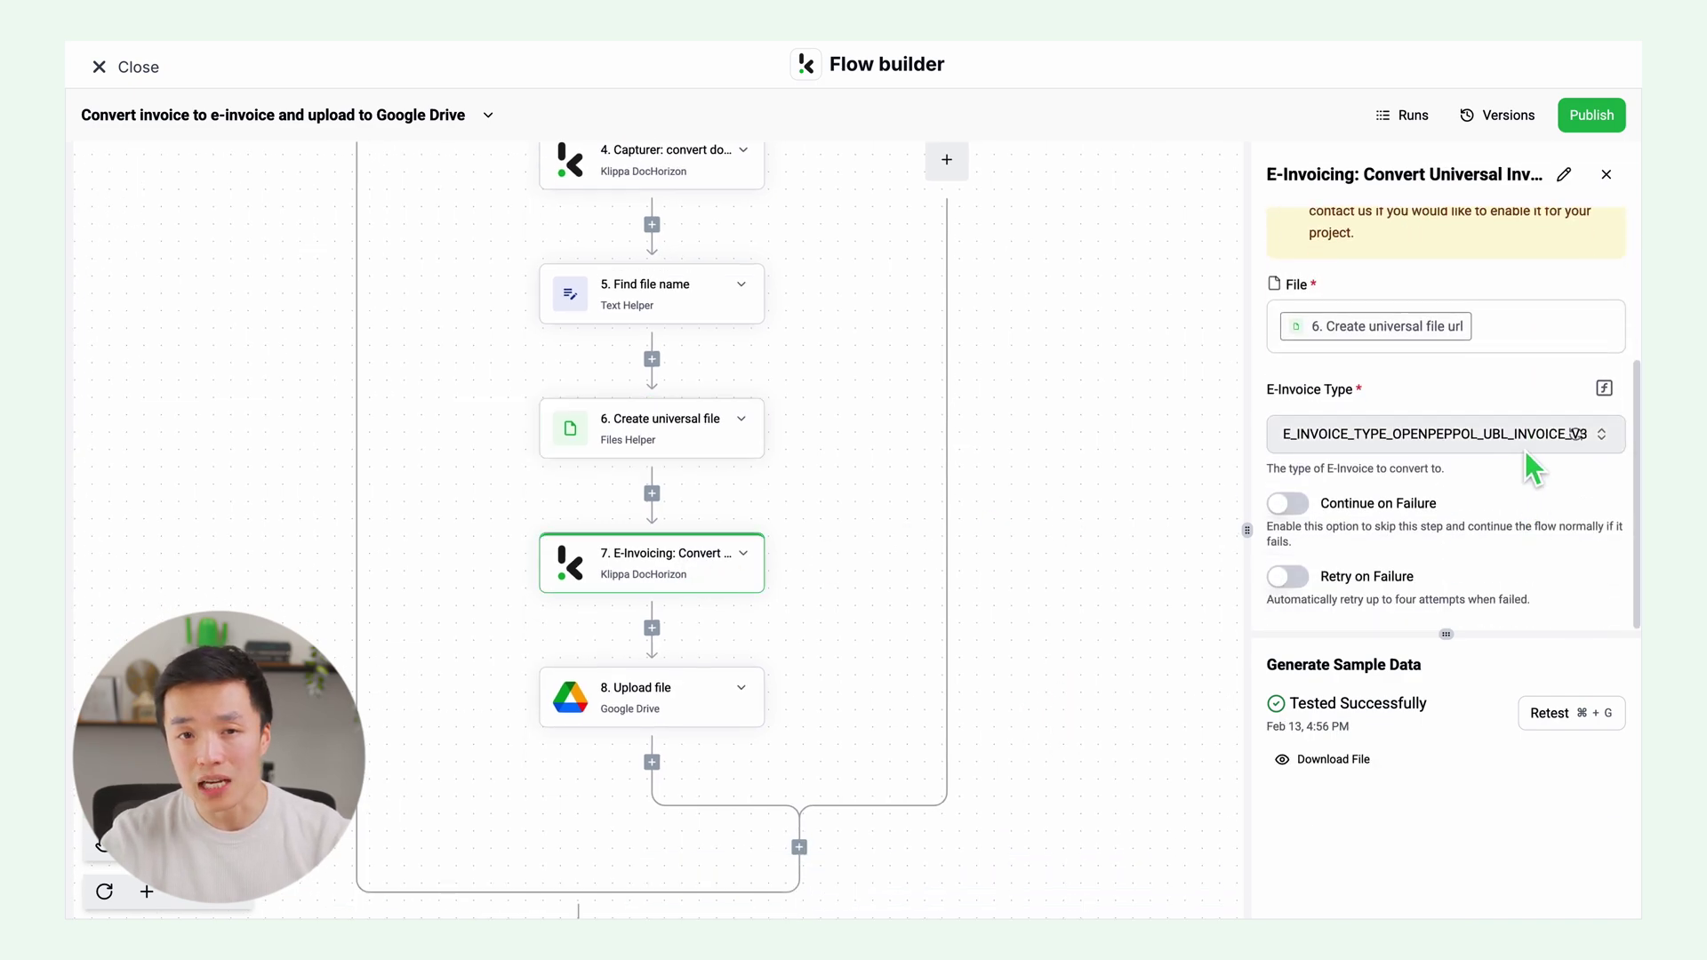
left_click(1523, 451)
left_click(1538, 525)
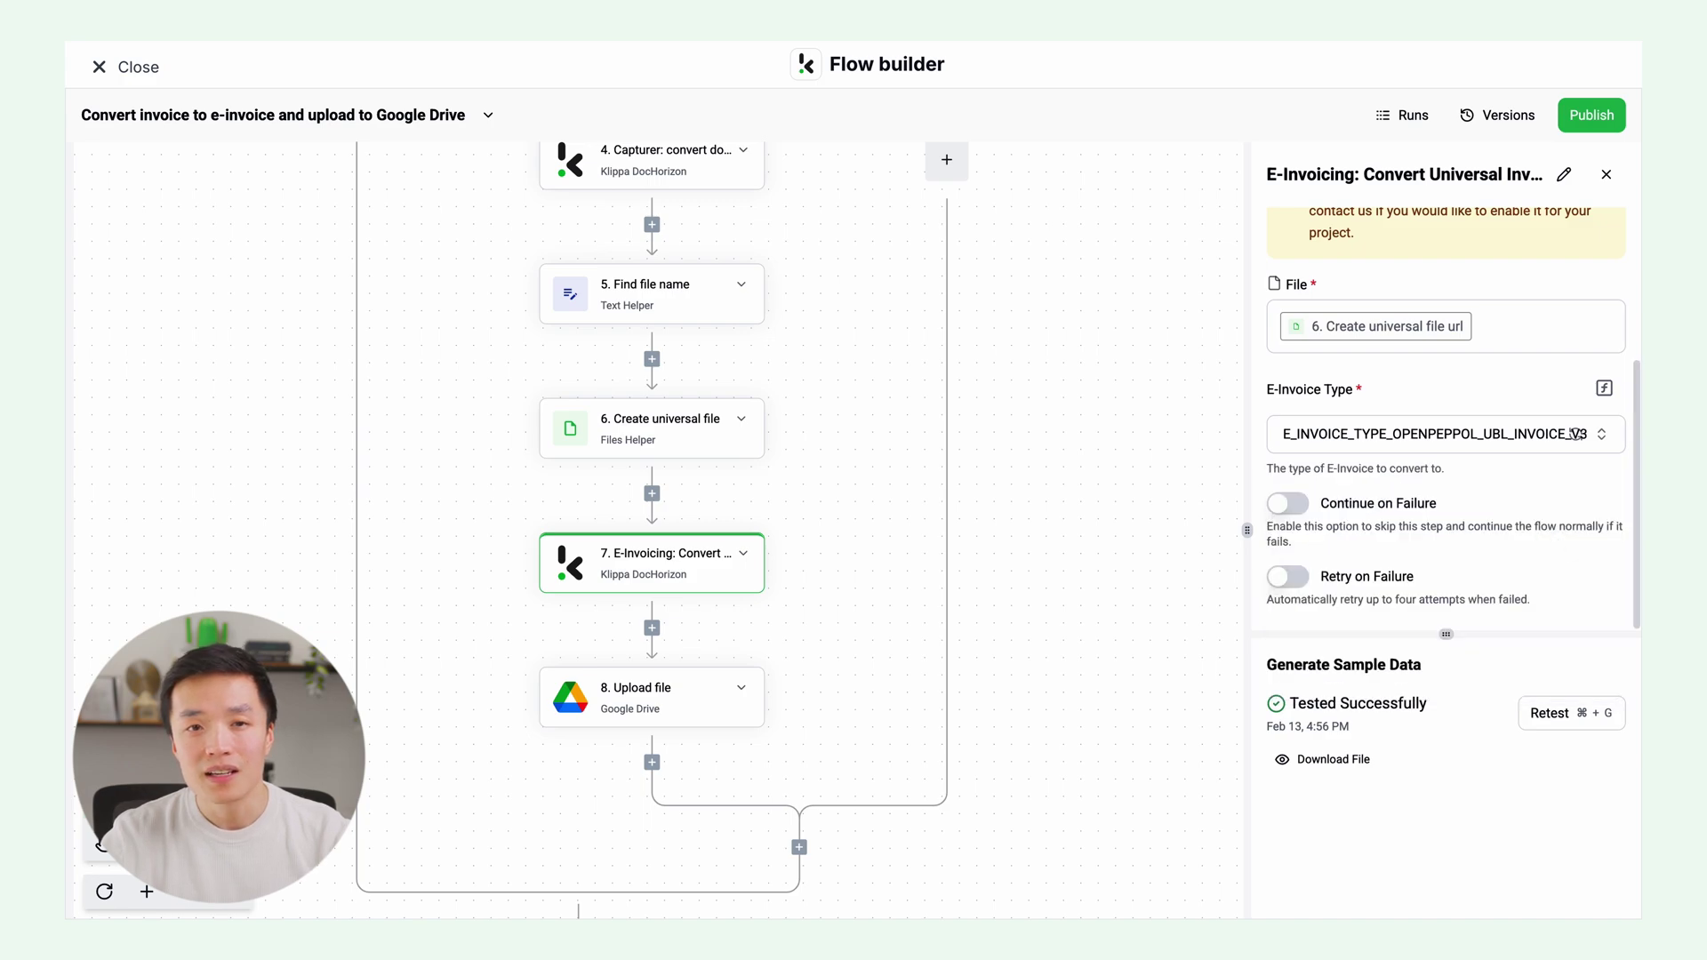
left_click(1564, 716)
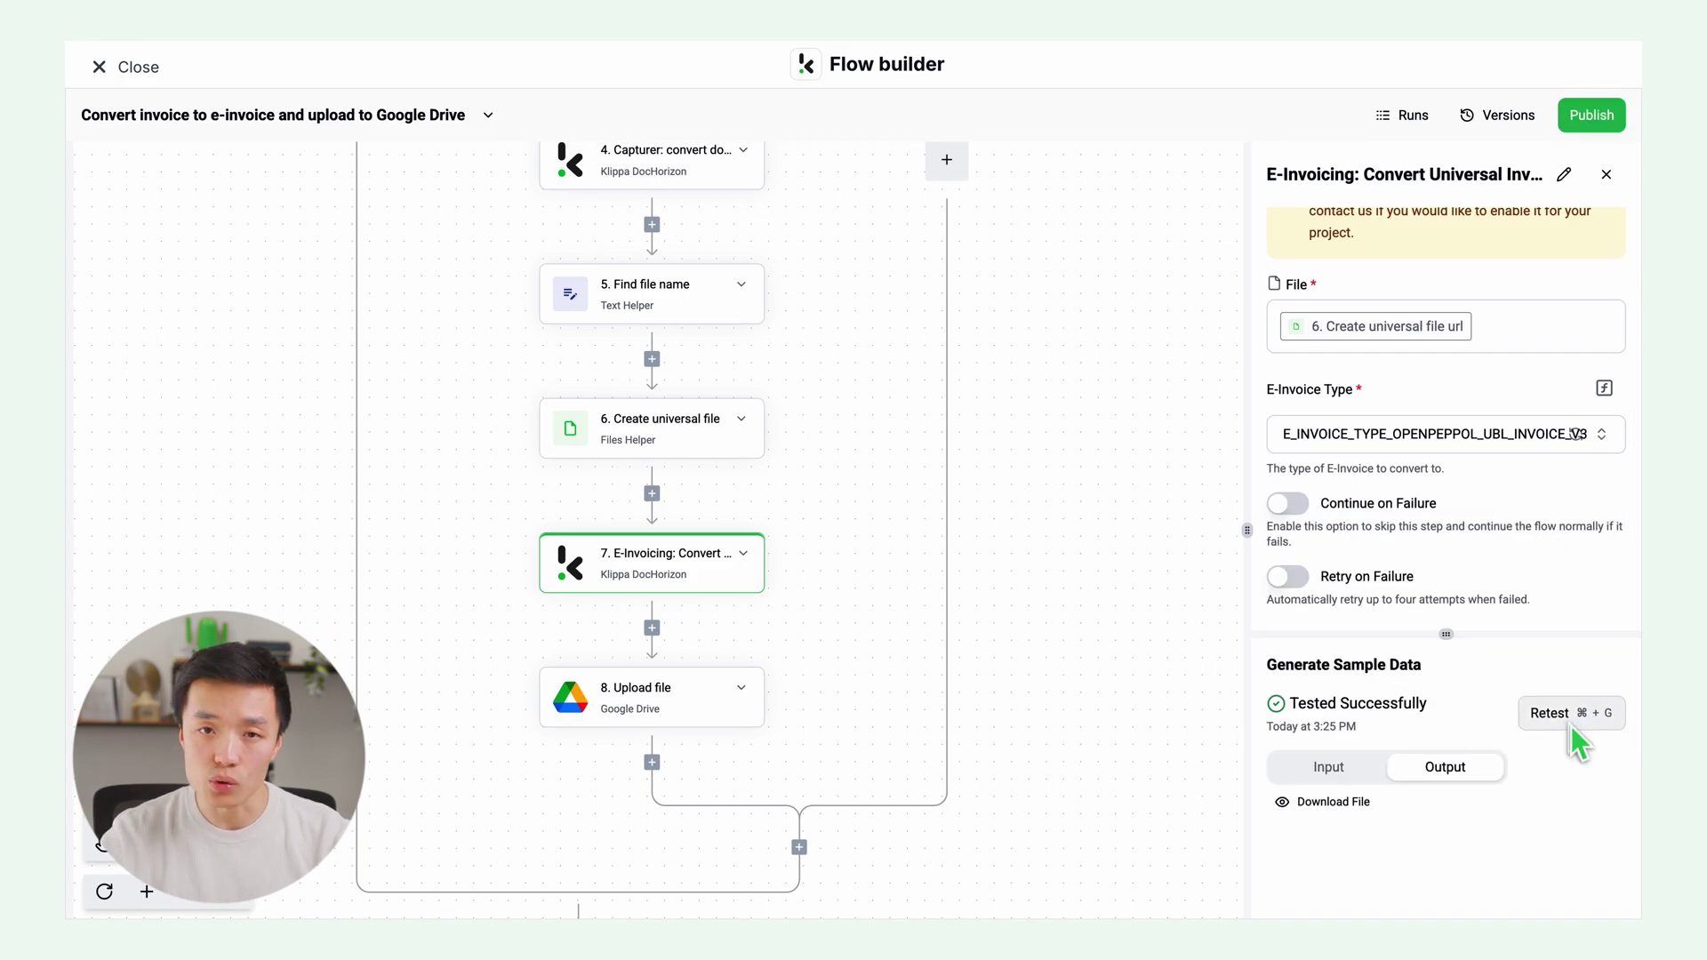
left_click(690, 716)
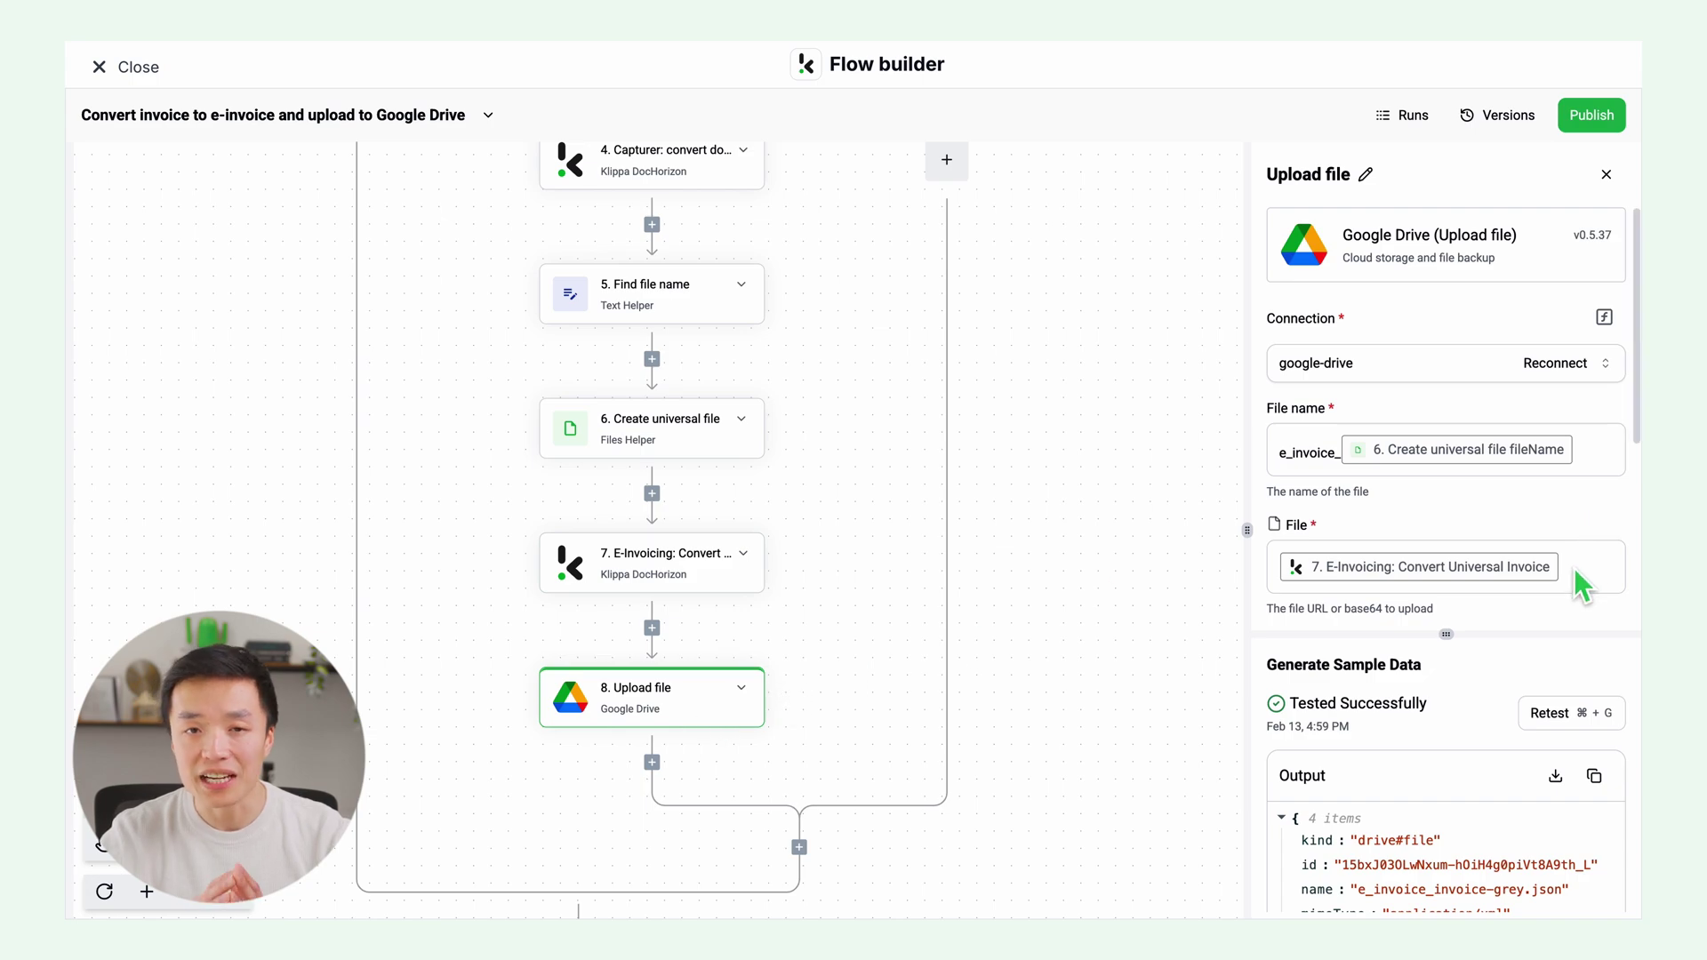
scroll(1576, 573, "down", 4)
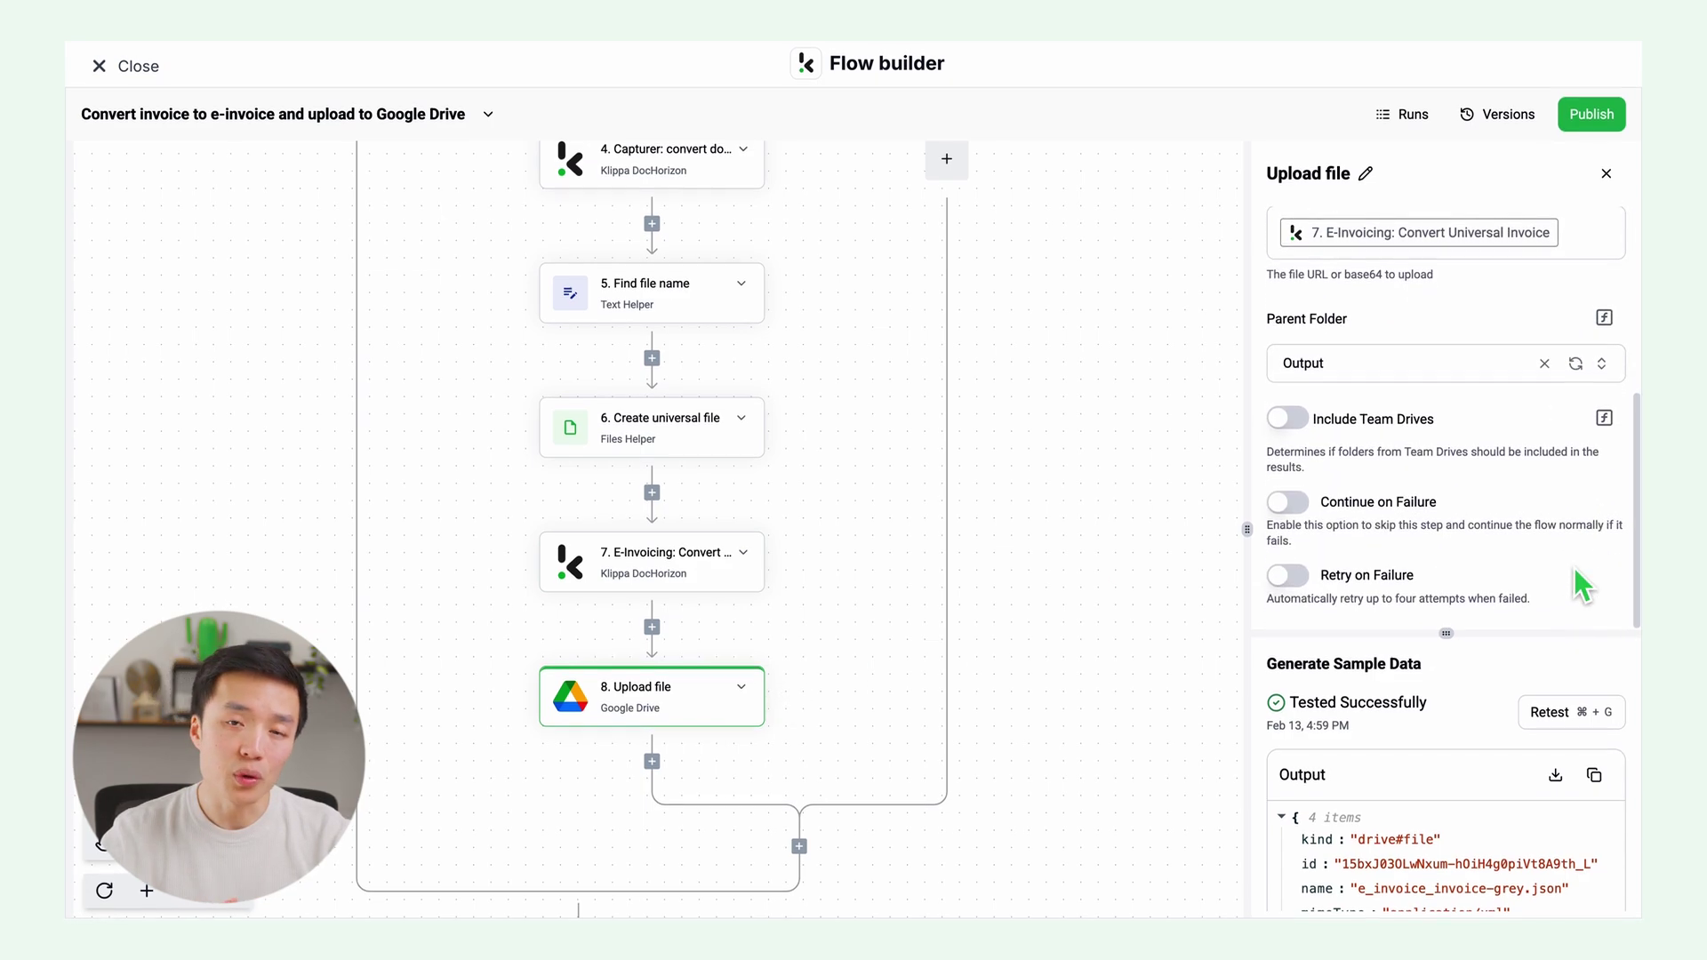